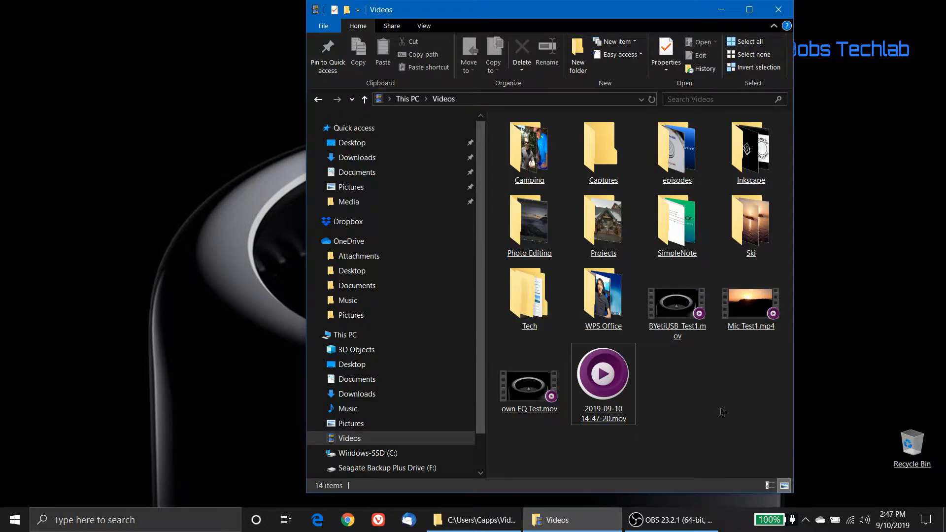
Step: Switch to DaVinci Resolve, open the Untitled Project and go to its Media page
{"action": "key", "text": "alt+Tab"}
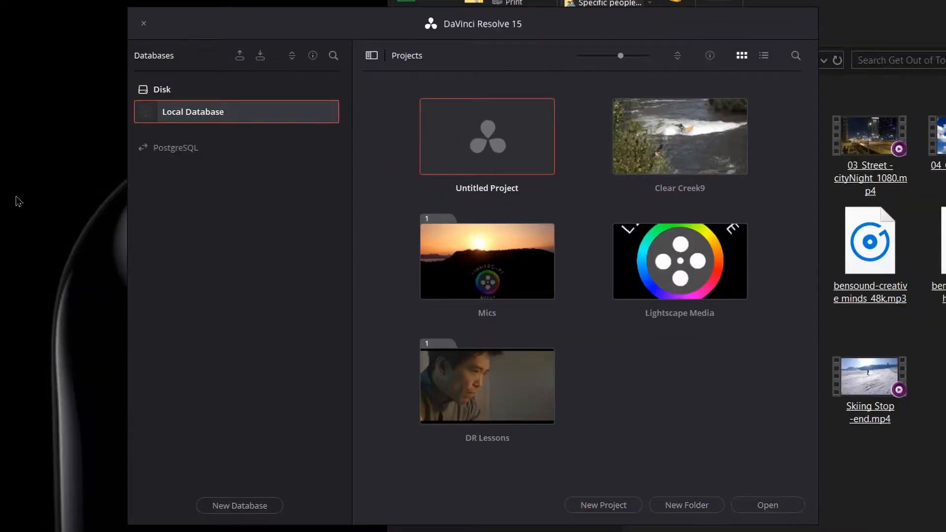
{"action": "left_click", "coordinate": [460, 145]}
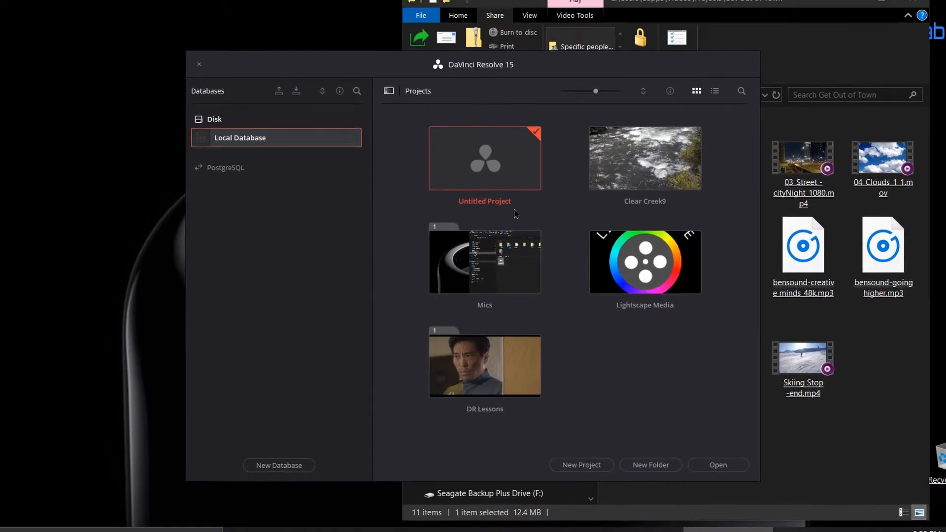
{"action": "double_click", "coordinate": [480, 171]}
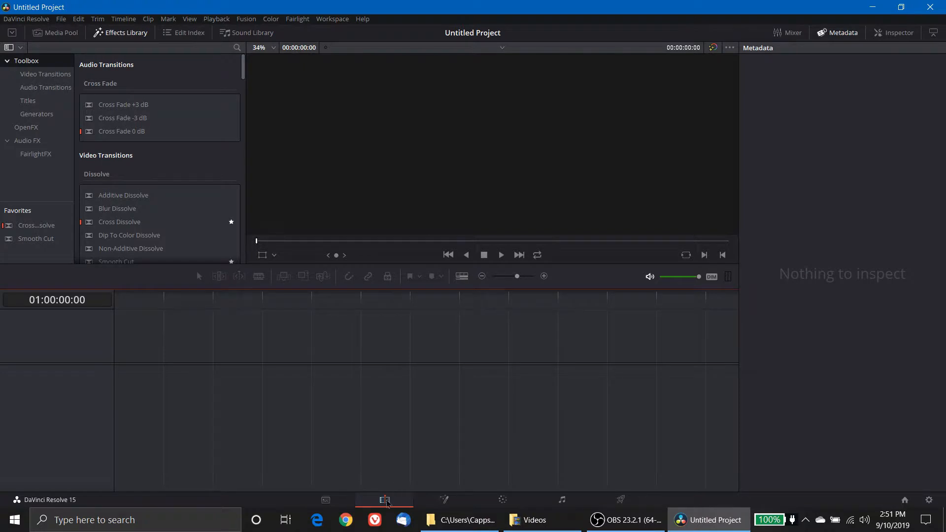
{"action": "left_click", "coordinate": [325, 501]}
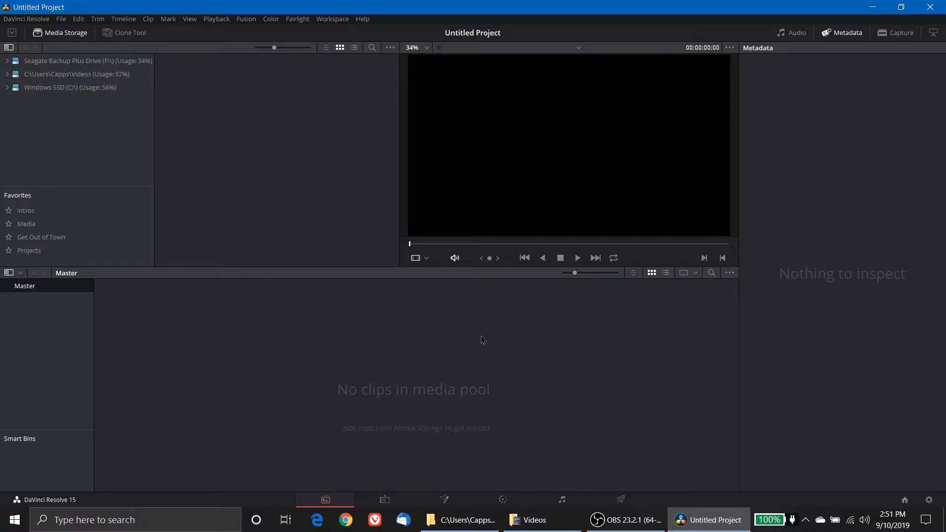
Step: Hide and reshow the media storage browser, and switch the workspace to full screen
{"action": "left_click", "coordinate": [64, 36]}
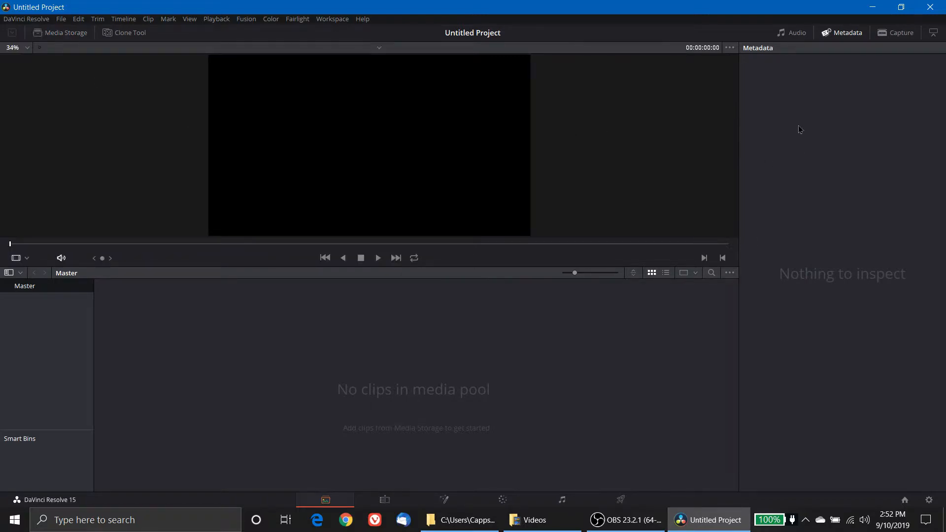
{"action": "left_click", "coordinate": [60, 32]}
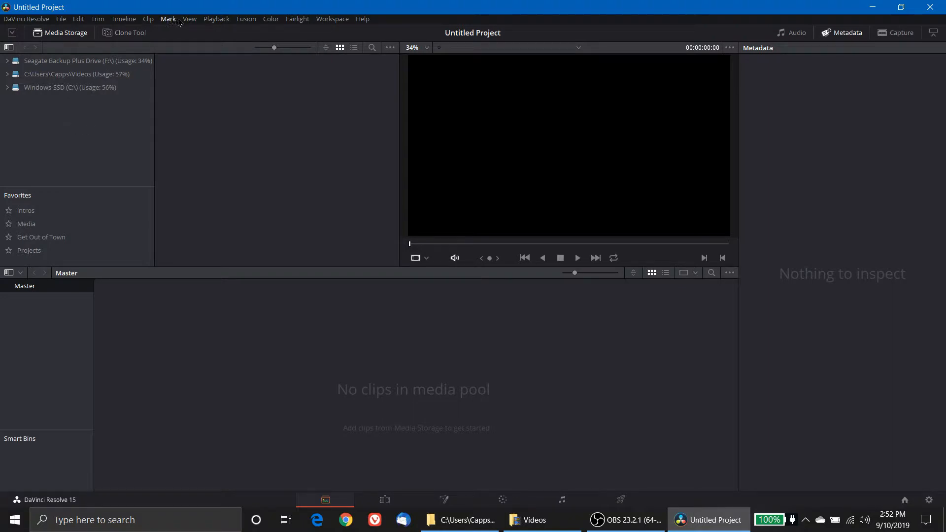
{"action": "left_click", "coordinate": [332, 19]}
{"action": "left_click", "coordinate": [349, 174]}
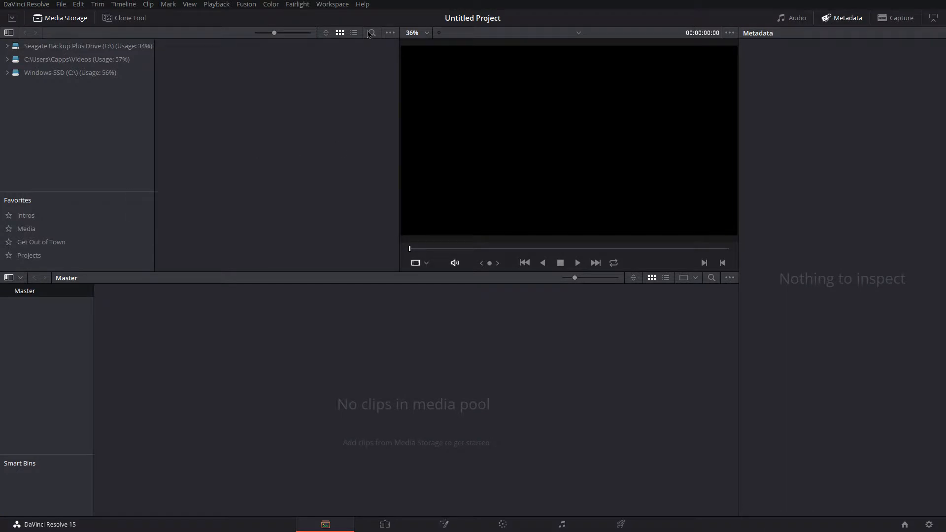
{"action": "left_click", "coordinate": [333, 5]}
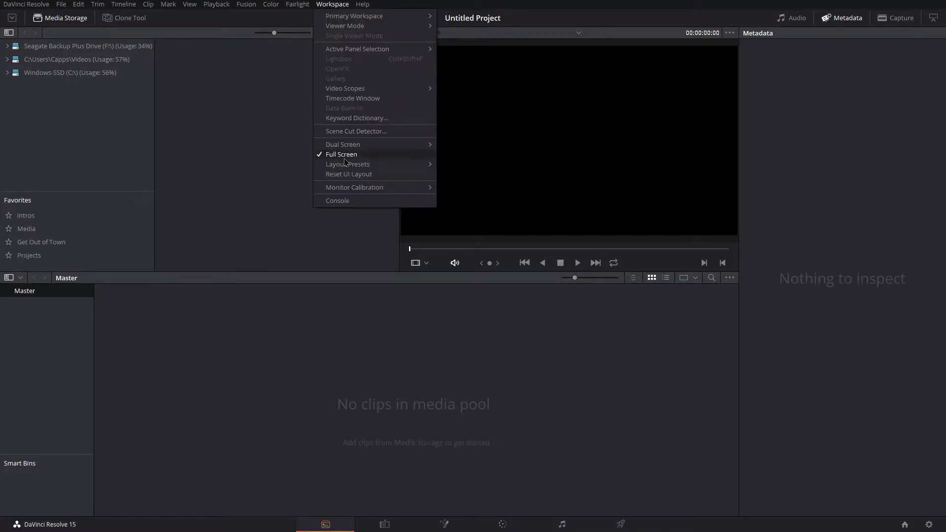
{"action": "left_click", "coordinate": [245, 142]}
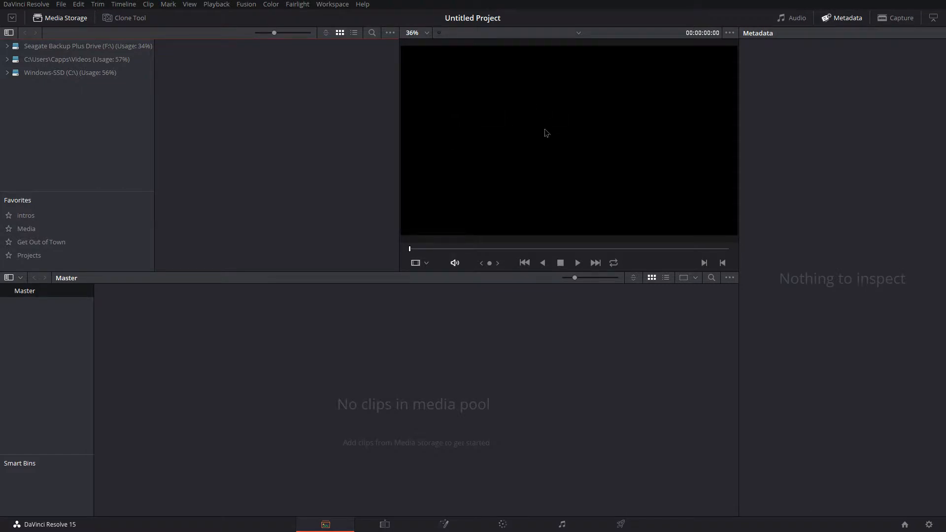
Step: Look over the Edit page layout and return to the Media page
{"action": "key", "text": "shift+4"}
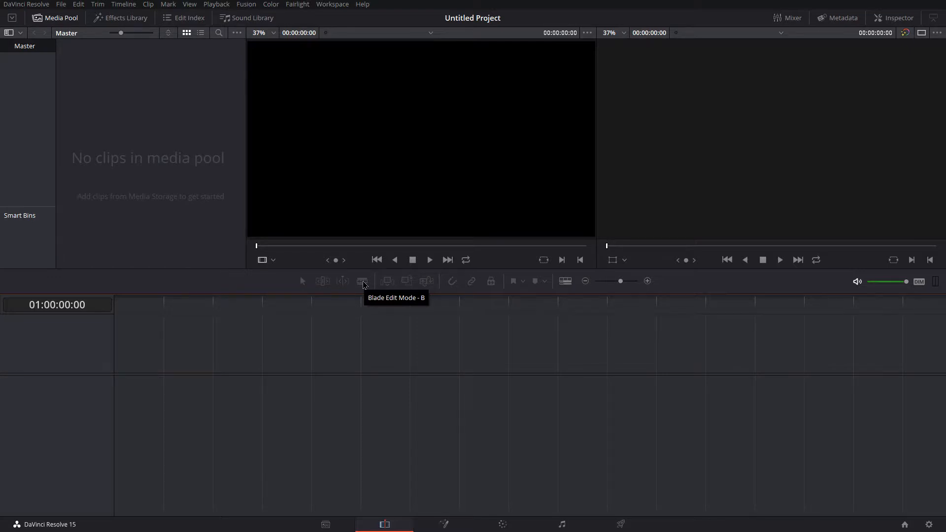
{"action": "left_click", "coordinate": [325, 524]}
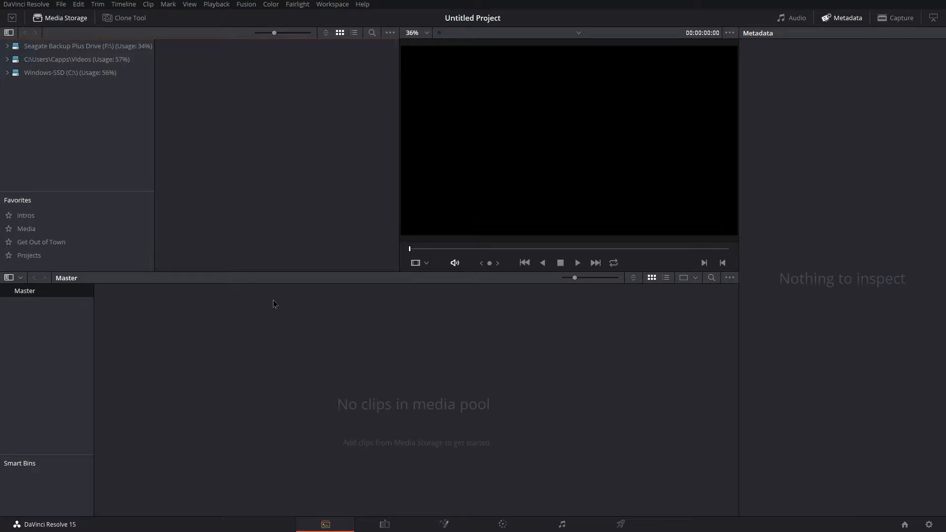
Step: Bring all files of the Get Out of Town folder from File Explorer into the media storage browser
{"action": "key", "text": "alt+Tab"}
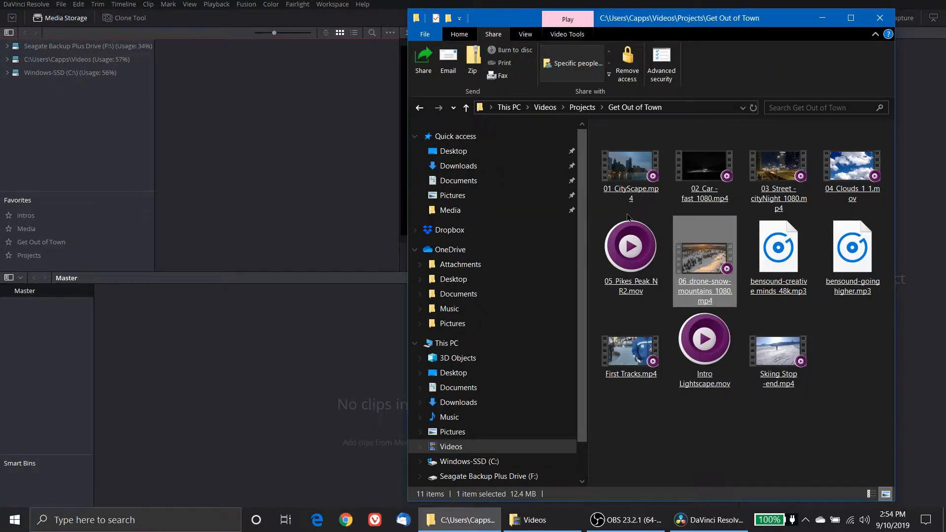
{"action": "left_click_drag", "start_coordinate": [861, 443], "coordinate": [272, 139]}
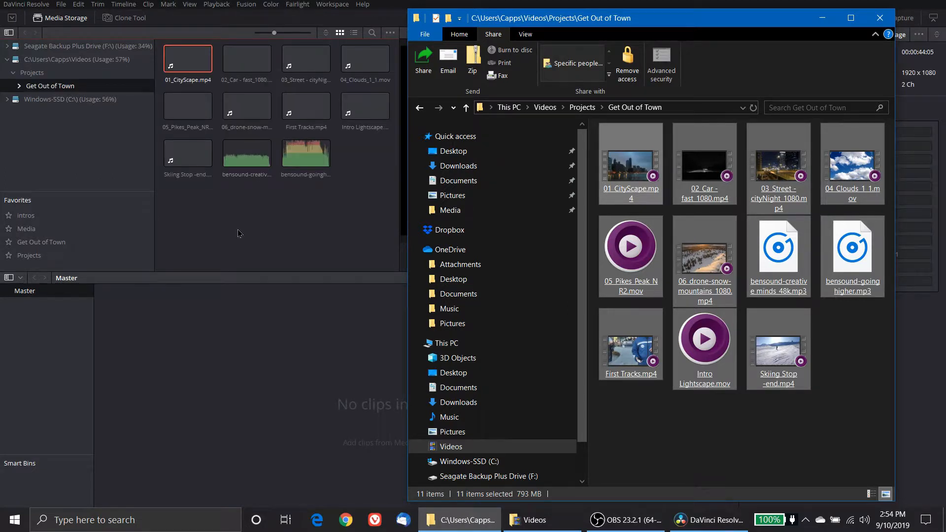
{"action": "left_click", "coordinate": [196, 371]}
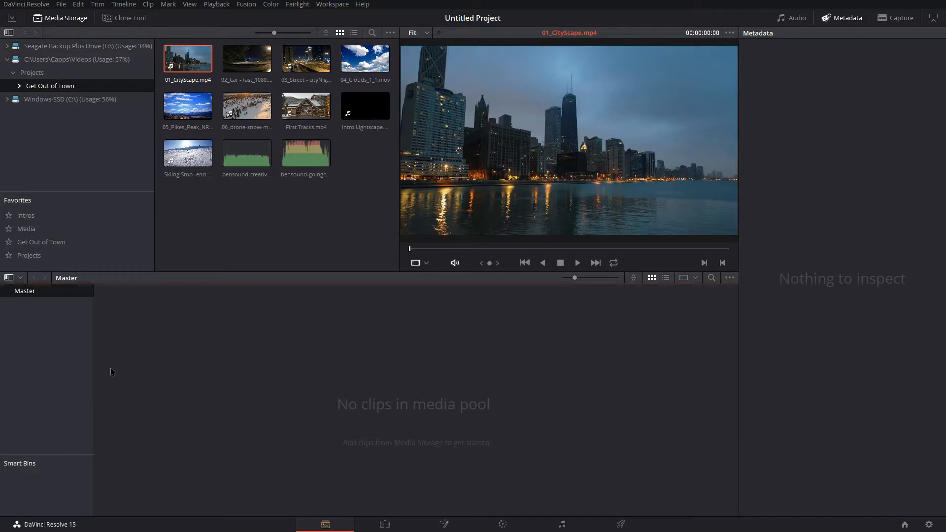
Step: Create a bin named Clips under Master in the media pool
{"action": "right_click", "coordinate": [48, 339]}
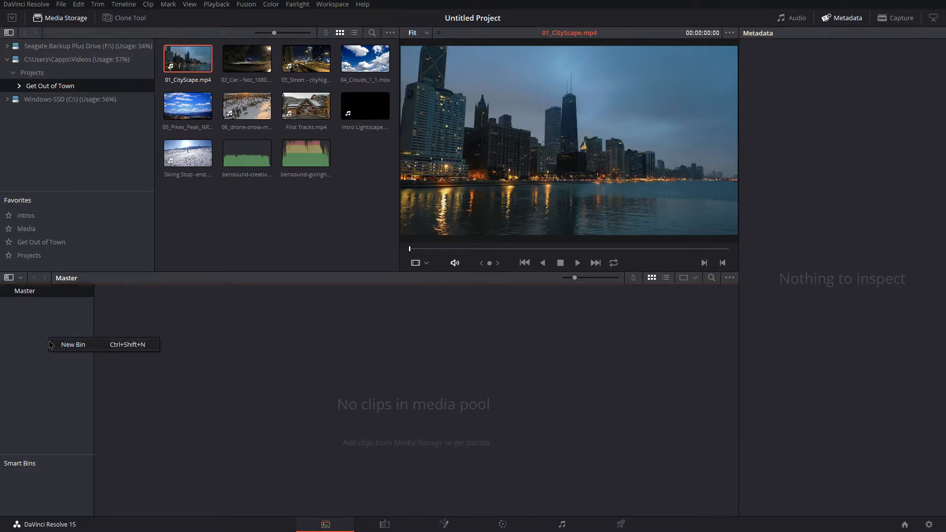
{"action": "left_click", "coordinate": [69, 348]}
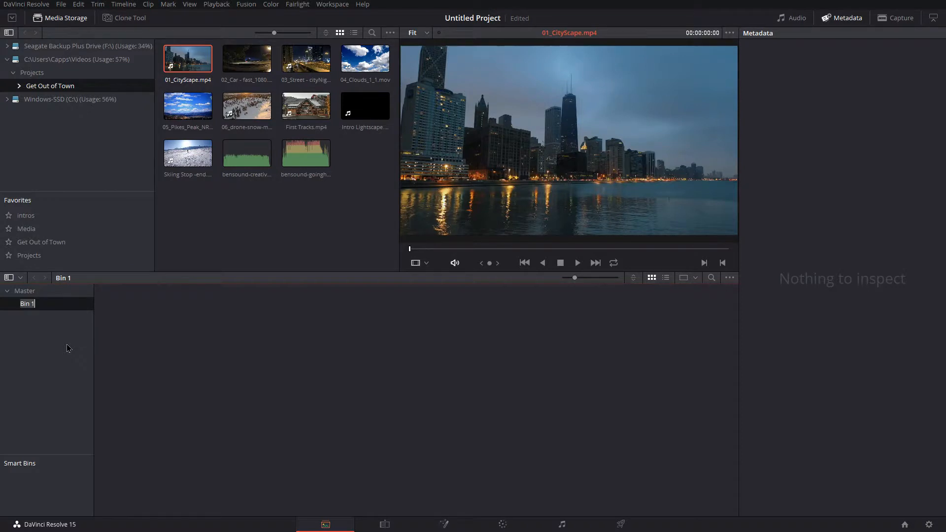
{"action": "type", "text": "Clips"}
{"action": "key", "text": "Return"}
Step: Create a second bin named audio under Master and add the two bensound MP3 tracks to it
{"action": "right_click", "coordinate": [68, 347]}
{"action": "left_click", "coordinate": [42, 353]}
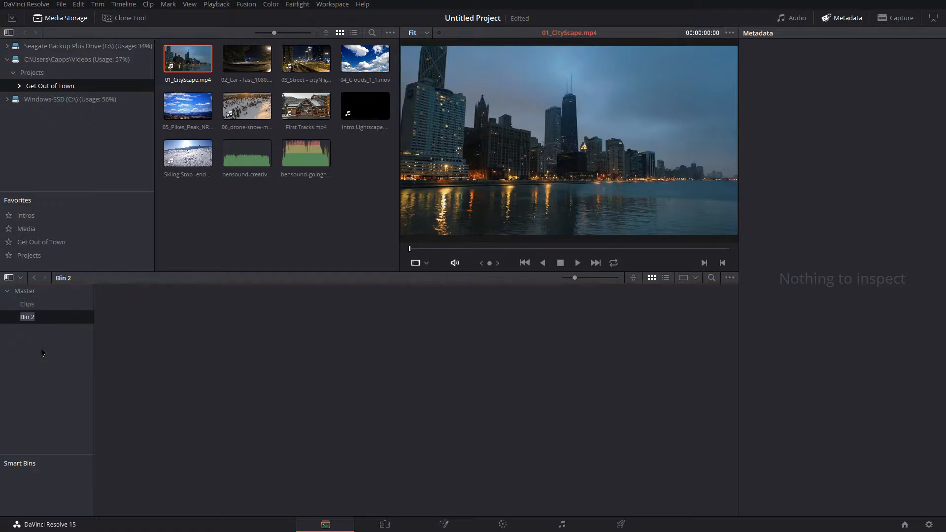
{"action": "type", "text": "audio"}
{"action": "key", "text": "Return"}
{"action": "mouse_move", "coordinate": [347, 208]}
{"action": "left_mouse_down"}
{"action": "mouse_move", "coordinate": [257, 169]}
{"action": "mouse_move", "coordinate": [206, 373]}
{"action": "left_mouse_up"}
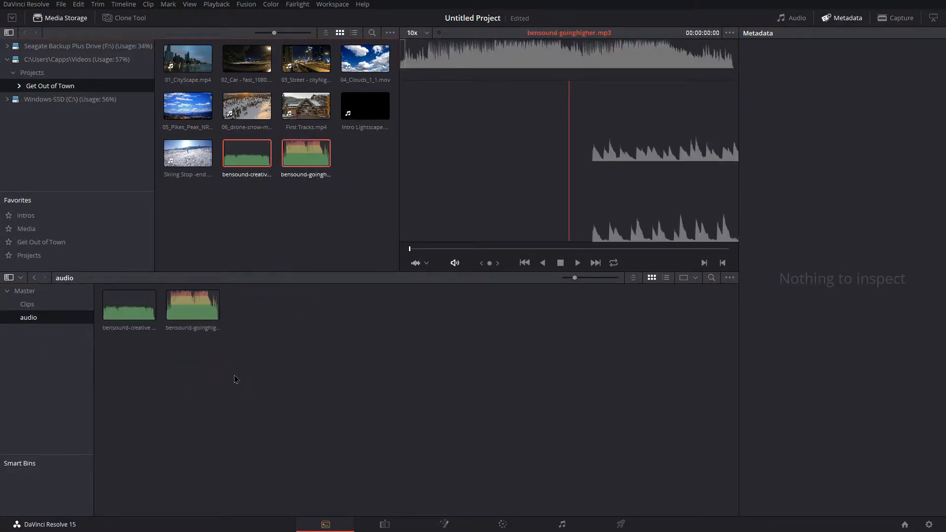
Step: Add all the video clips except the two bensound tracks to the Clips bin, and reopen the audio bin
{"action": "left_click", "coordinate": [28, 304]}
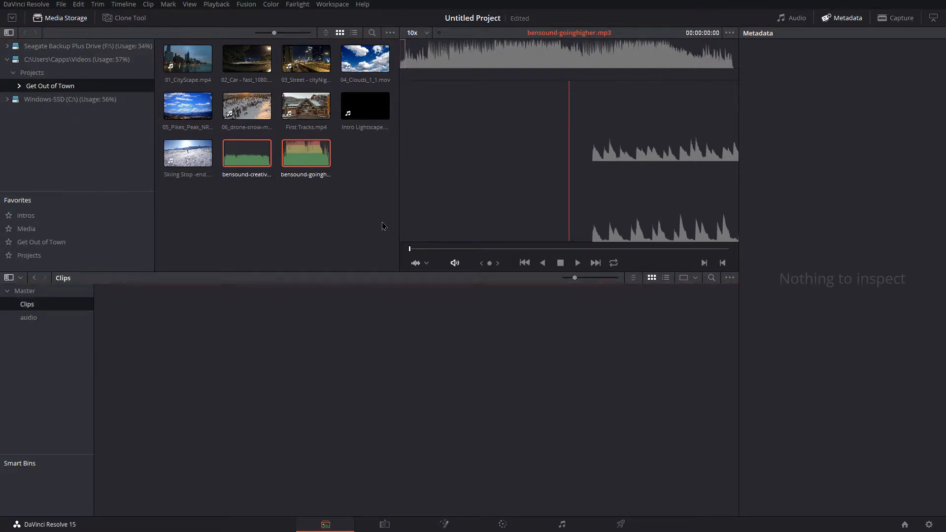
{"action": "left_click_drag", "start_coordinate": [383, 222], "coordinate": [156, 66]}
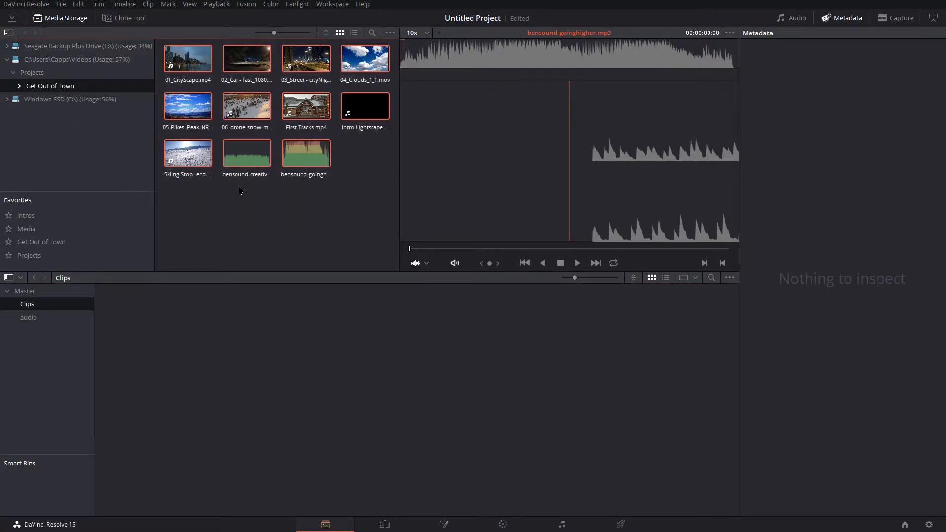
{"action": "left_click", "coordinate": [323, 161], "text": "ctrl"}
{"action": "left_click", "coordinate": [257, 167], "text": "ctrl"}
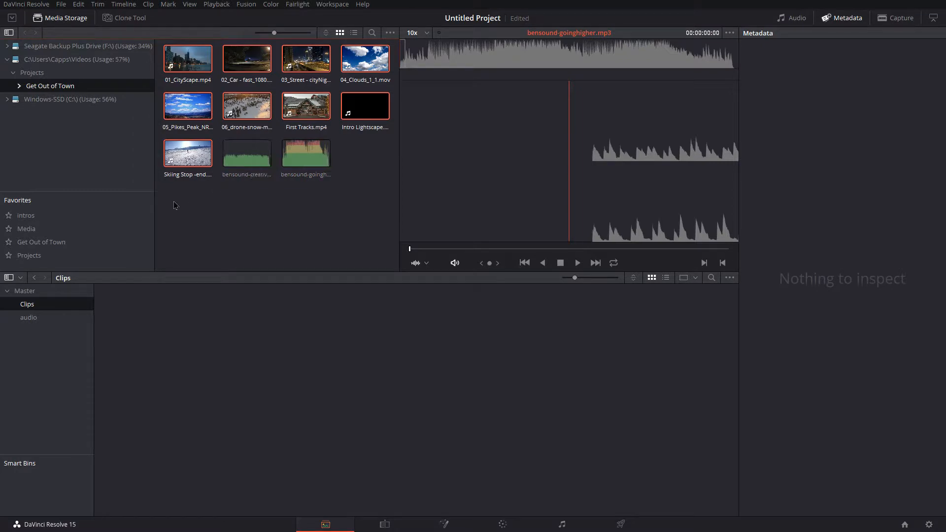
{"action": "left_click_drag", "start_coordinate": [187, 165], "coordinate": [234, 375]}
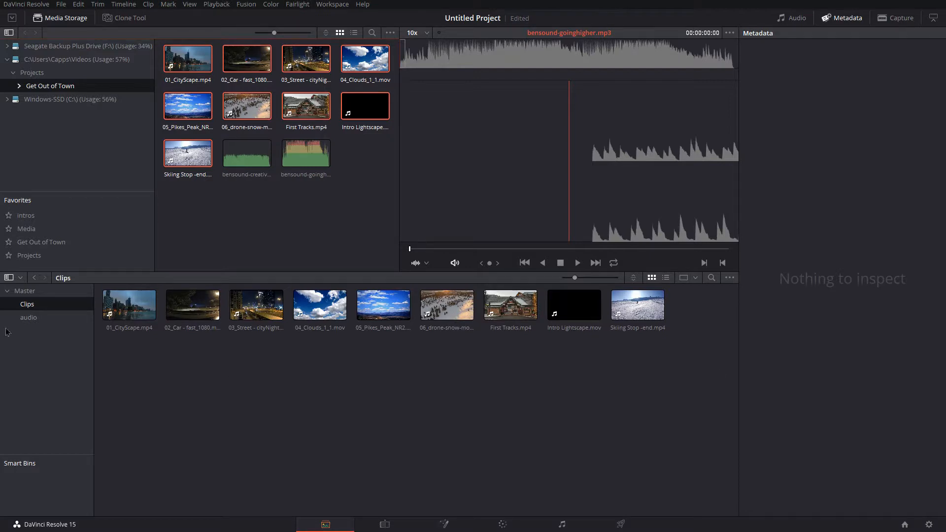
{"action": "left_click", "coordinate": [18, 319]}
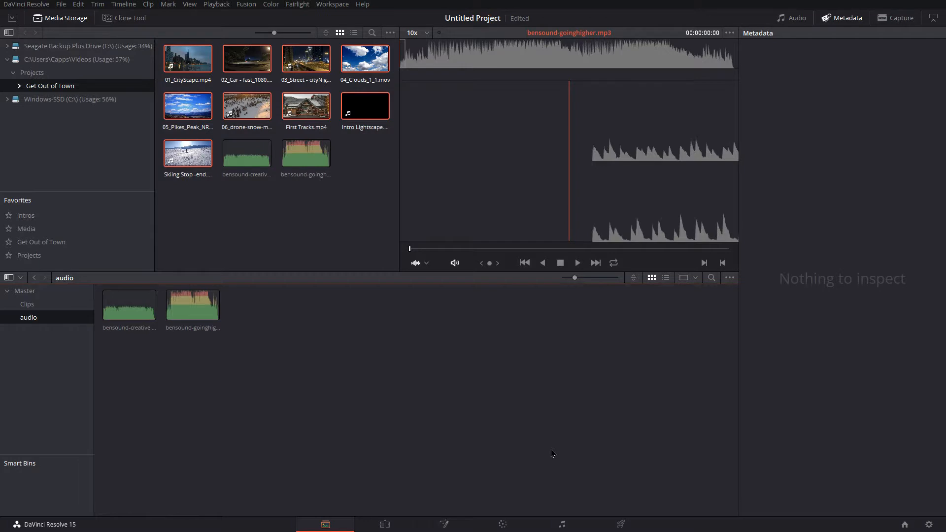
Step: In the project settings, set the playback frame rate to 24 and the video format to HD 1080p 24, and save
{"action": "left_click", "coordinate": [929, 525]}
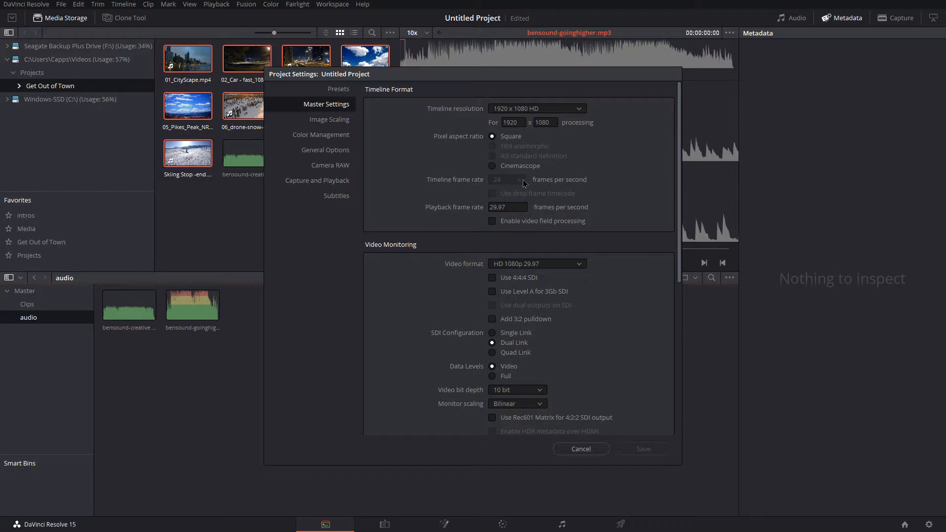
{"action": "left_click", "coordinate": [513, 206]}
{"action": "type", "text": "24"}
{"action": "left_click", "coordinate": [553, 268]}
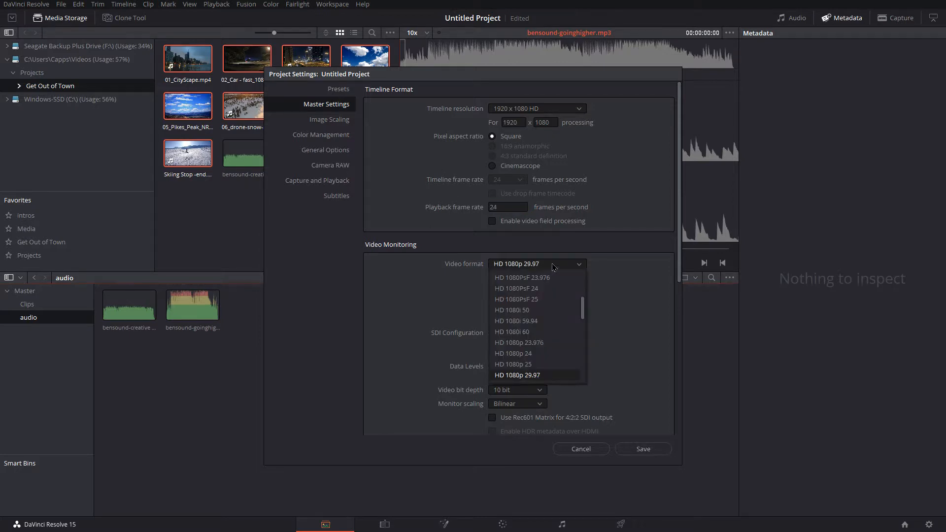
{"action": "left_click", "coordinate": [526, 354]}
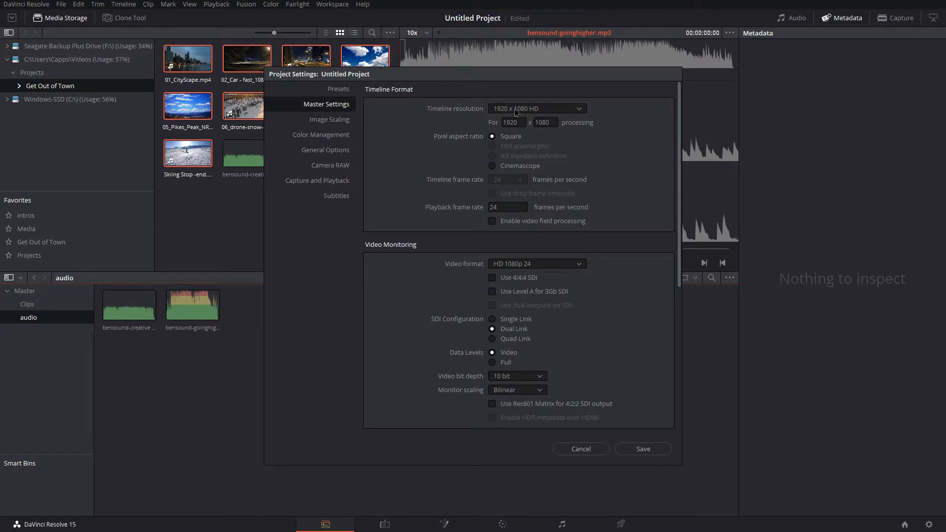
{"action": "left_click", "coordinate": [640, 449]}
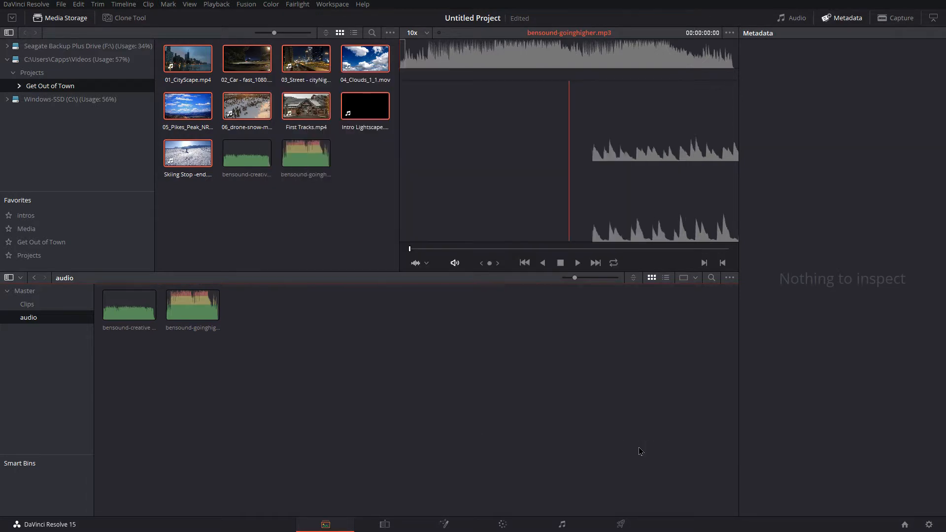
Step: Go to the Edit page, and briefly show and hide the audio Mixer
{"action": "left_click", "coordinate": [388, 526]}
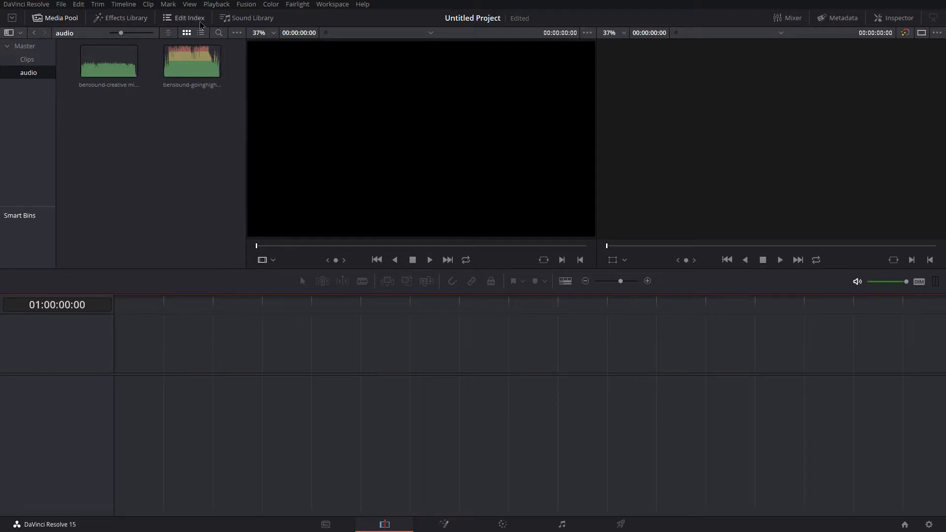
{"action": "left_click", "coordinate": [203, 87]}
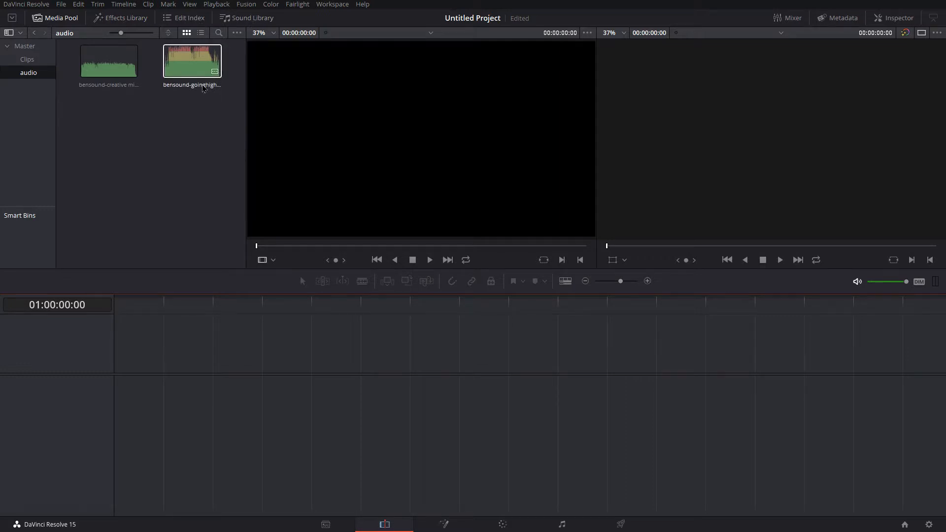
{"action": "left_click", "coordinate": [791, 19]}
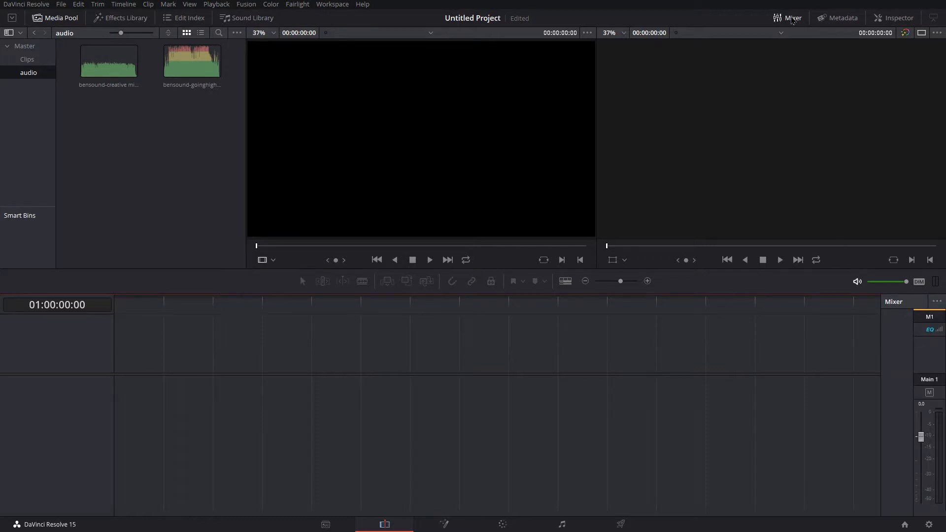
{"action": "left_click", "coordinate": [789, 19]}
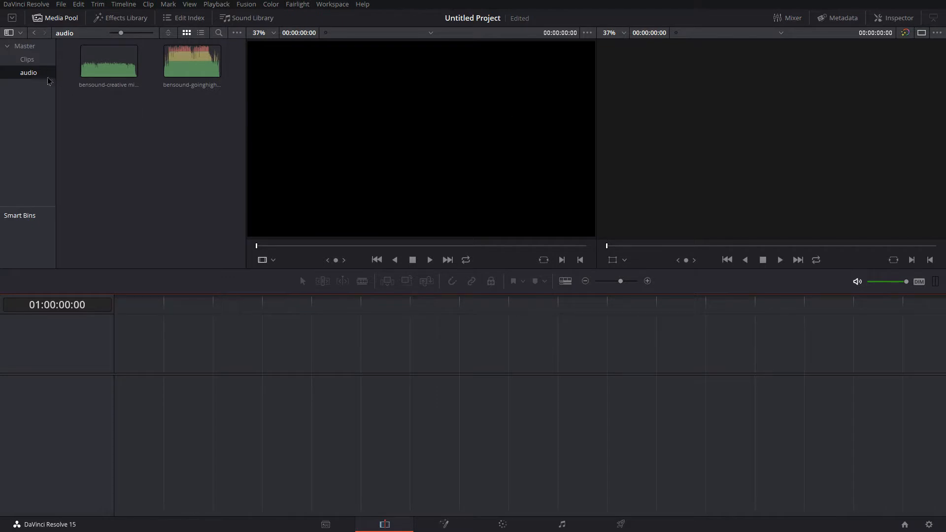
Step: Display the metadata of 01_CityScape.mp4 from the Clips bin and open its clip attributes
{"action": "left_click", "coordinate": [36, 64]}
{"action": "left_click", "coordinate": [109, 61]}
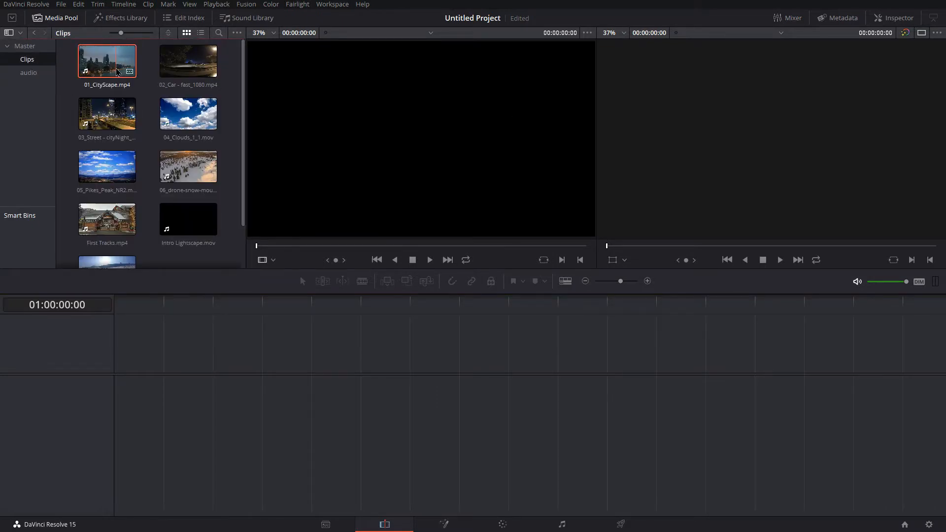
{"action": "left_click", "coordinate": [838, 18]}
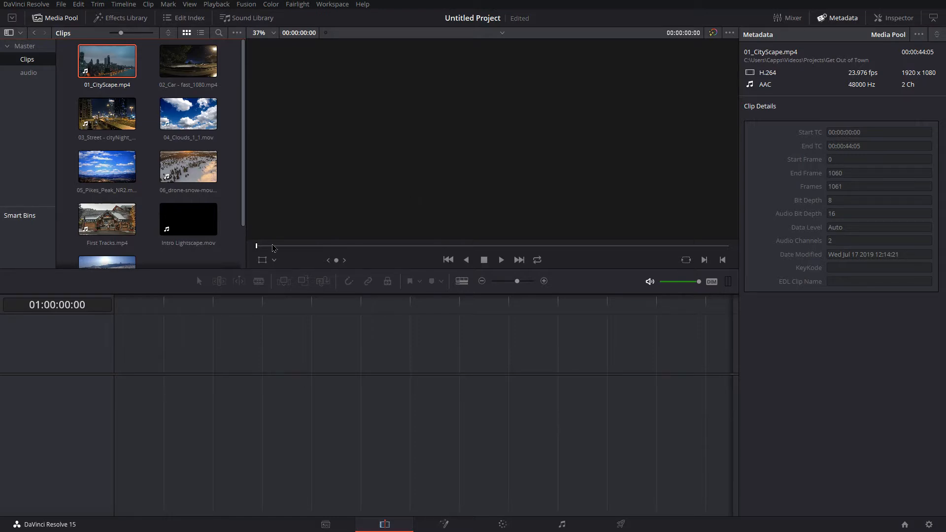
{"action": "right_click", "coordinate": [105, 68]}
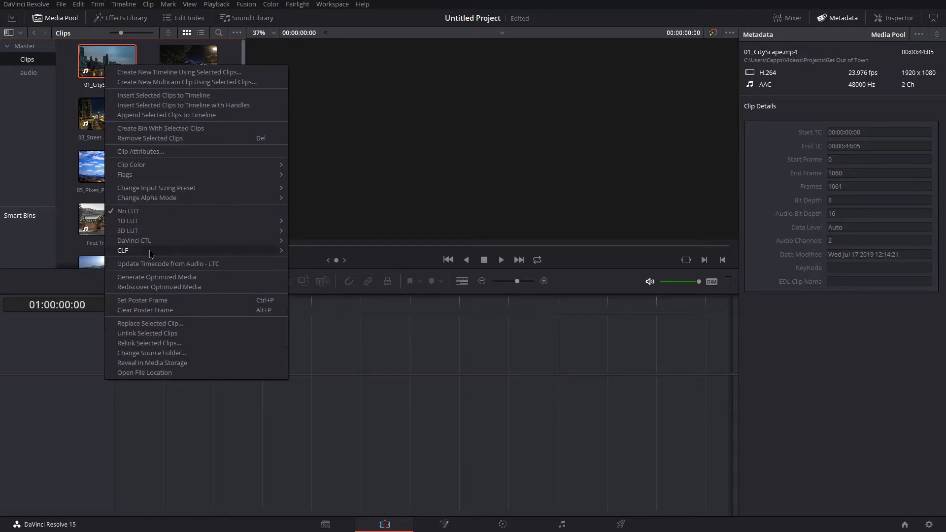
{"action": "left_click", "coordinate": [147, 153]}
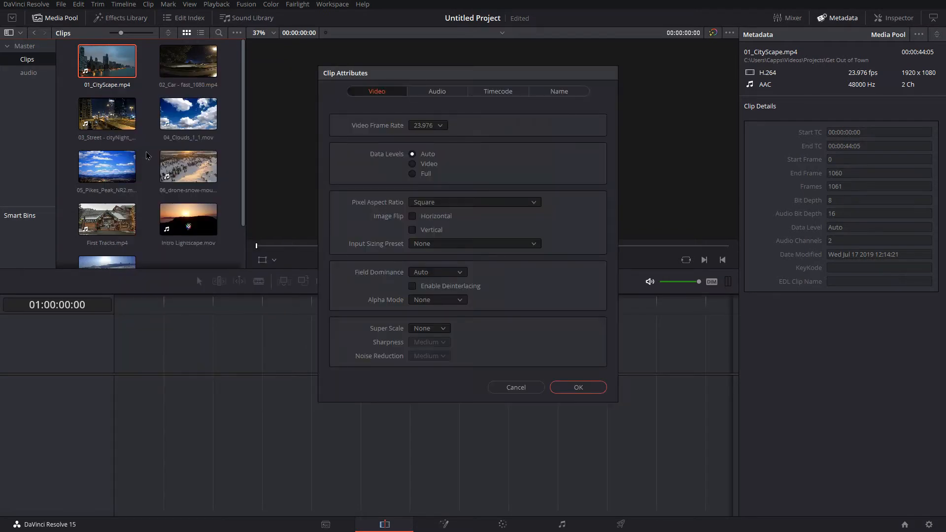
Step: Set the video frame rate of 01_CityScape.mp4 to 24 in its clip attributes and apply it
{"action": "left_click", "coordinate": [430, 127]}
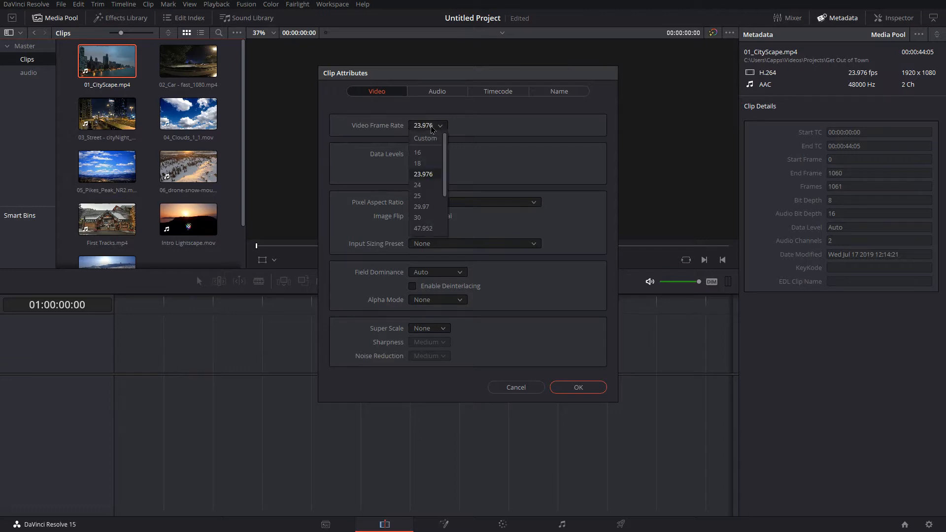
{"action": "left_click", "coordinate": [428, 185]}
{"action": "left_click", "coordinate": [577, 388]}
Step: Set the video frame rate to 24 for the 02_Car, 03_Street, 04_Clouds and 05_Pikes_Peak clips together through their clip attributes
{"action": "left_click", "coordinate": [182, 69]}
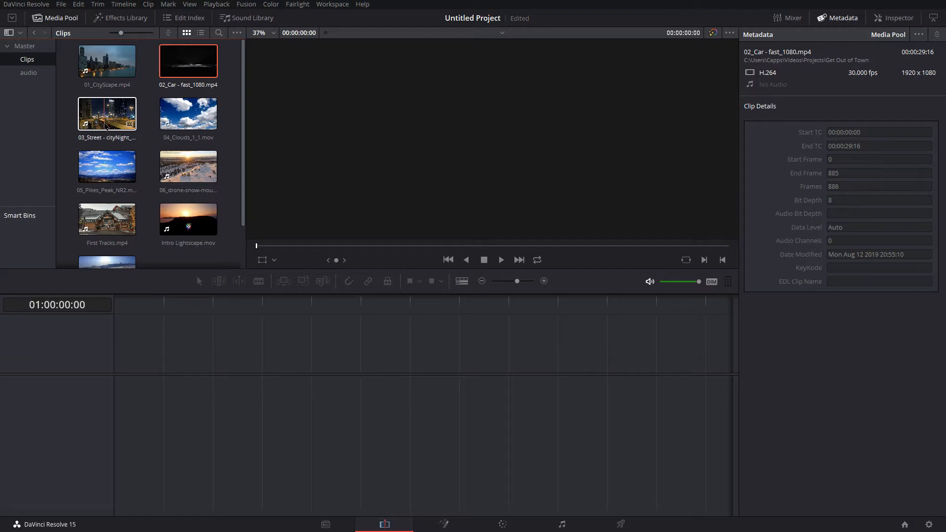
{"action": "left_click", "coordinate": [107, 123], "text": "ctrl"}
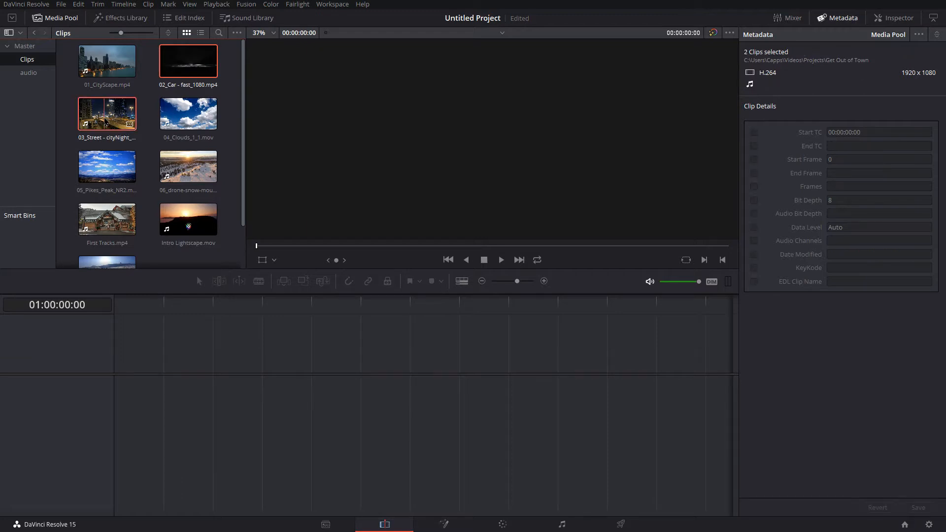
{"action": "left_click", "coordinate": [179, 127], "text": "ctrl"}
{"action": "left_click", "coordinate": [115, 175], "text": "ctrl"}
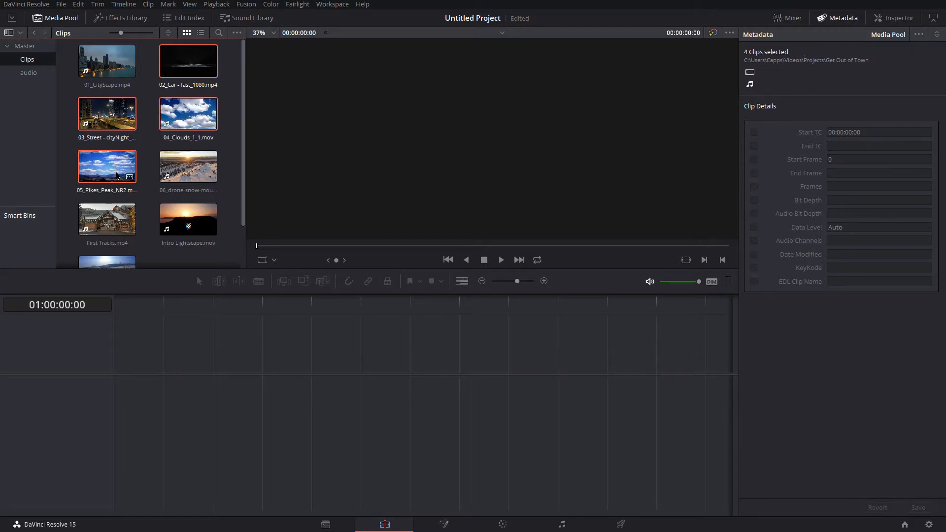
{"action": "right_click", "coordinate": [117, 172]}
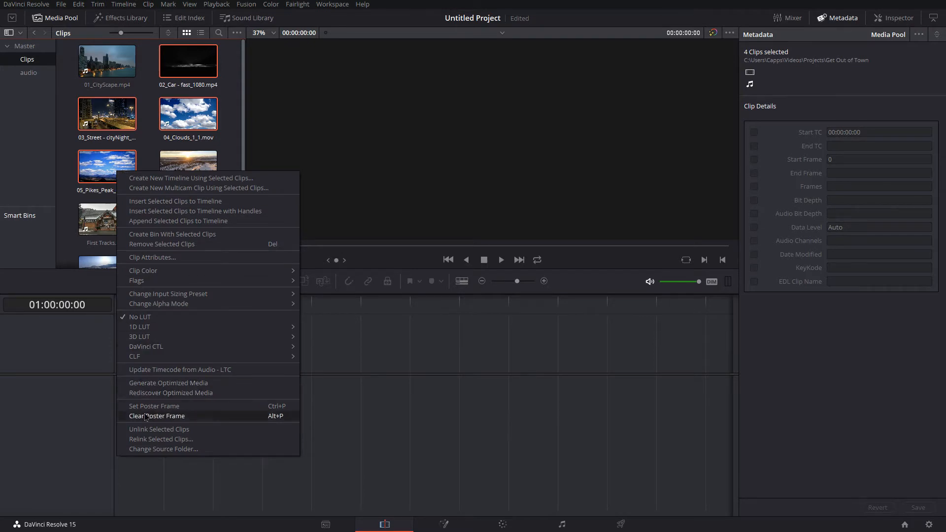
{"action": "left_click", "coordinate": [145, 258]}
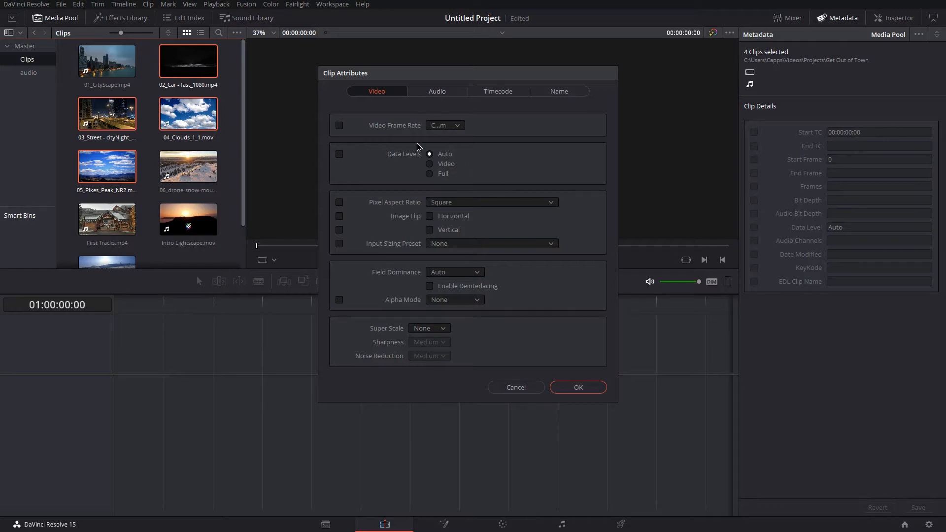
{"action": "left_click", "coordinate": [445, 126]}
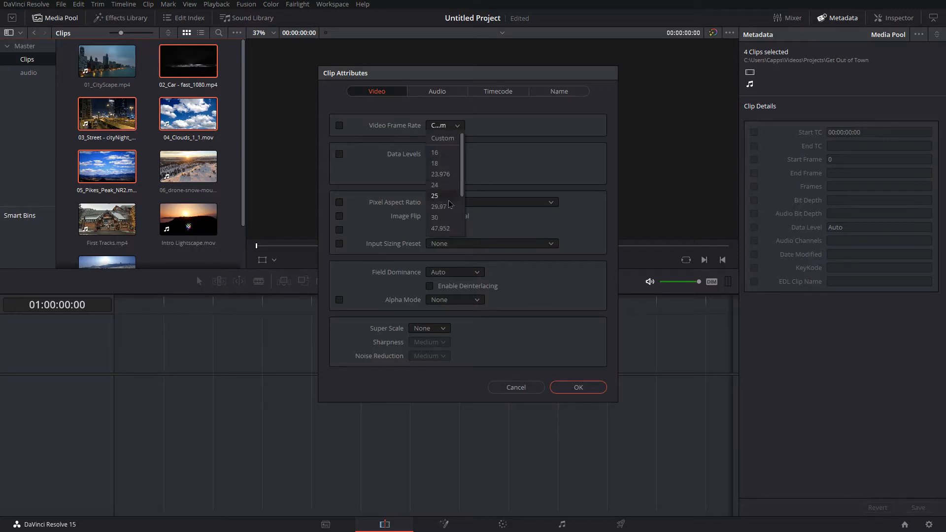
{"action": "left_click", "coordinate": [437, 190]}
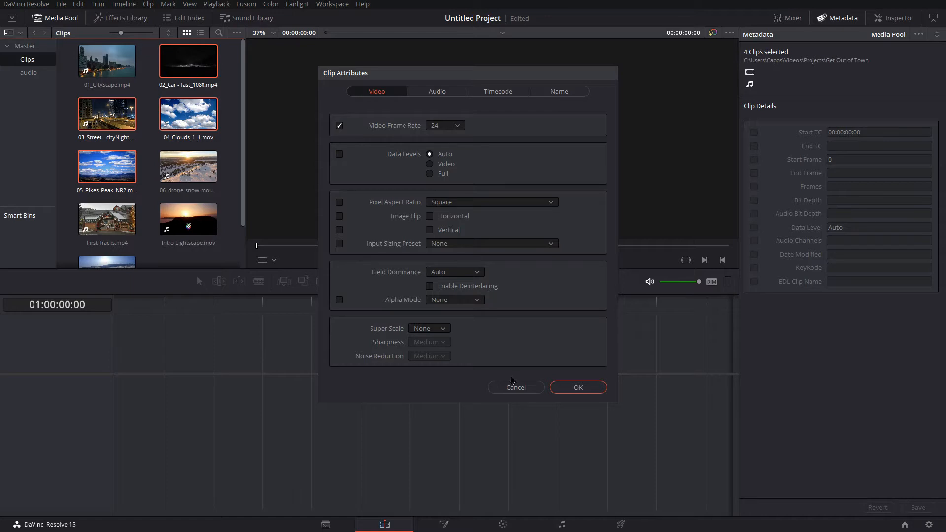
{"action": "left_click", "coordinate": [577, 389]}
Step: Change the video frame rate of 06_drone-snow-mountains_1080.mp4 to 24 in its clip attributes
{"action": "left_click", "coordinate": [188, 166]}
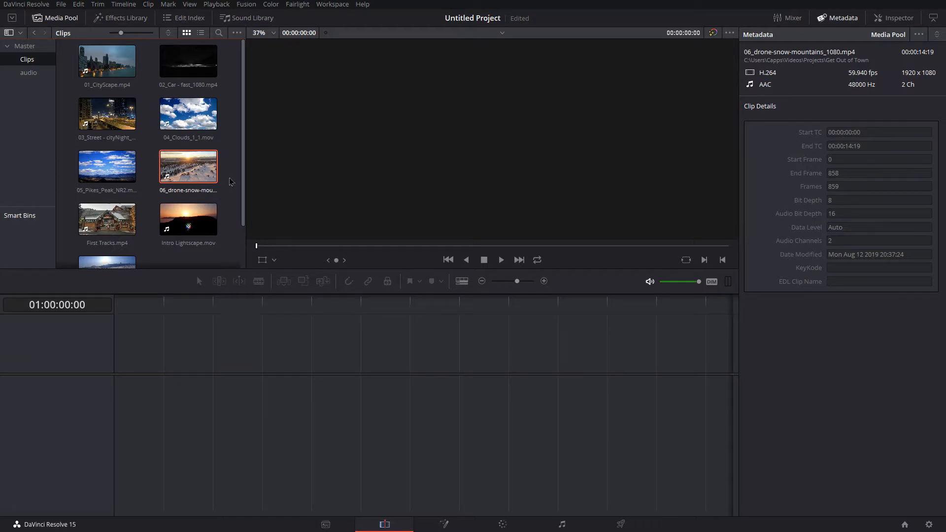
{"action": "right_click", "coordinate": [196, 172]}
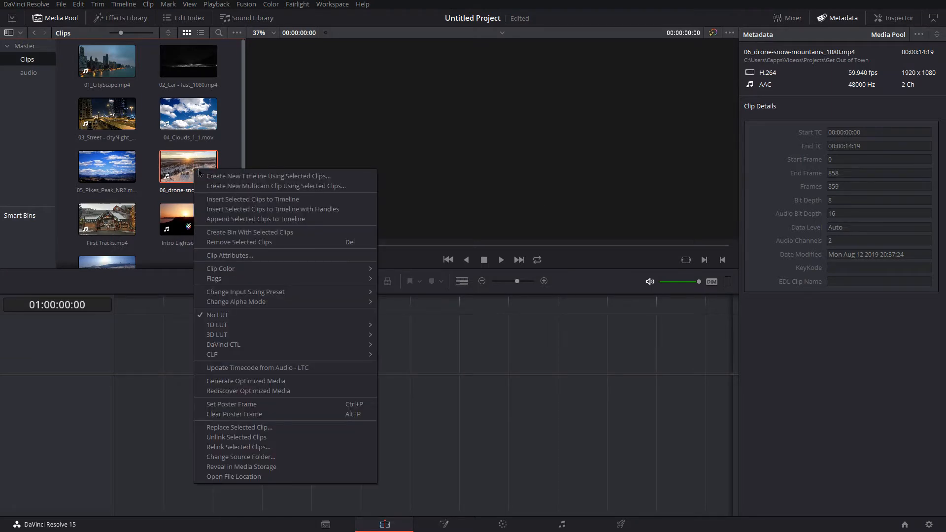
{"action": "left_click", "coordinate": [212, 255]}
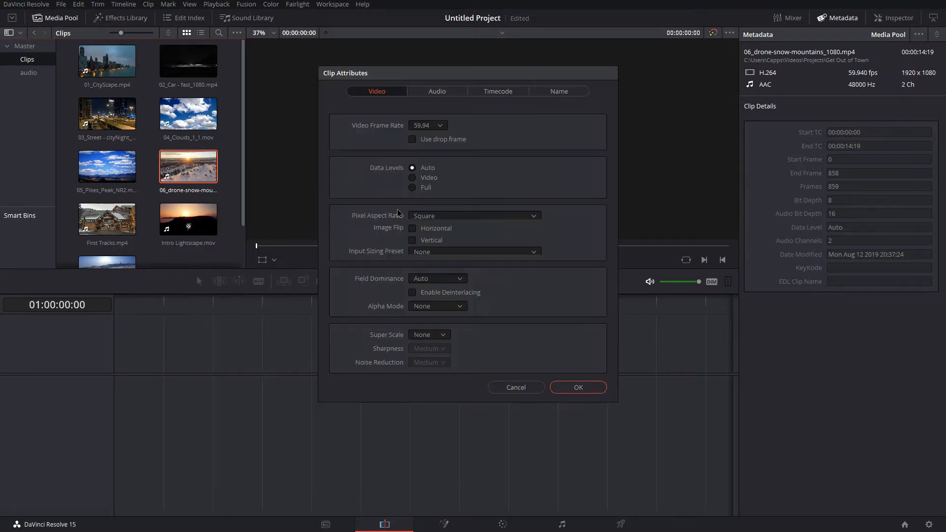
{"action": "left_click", "coordinate": [427, 126]}
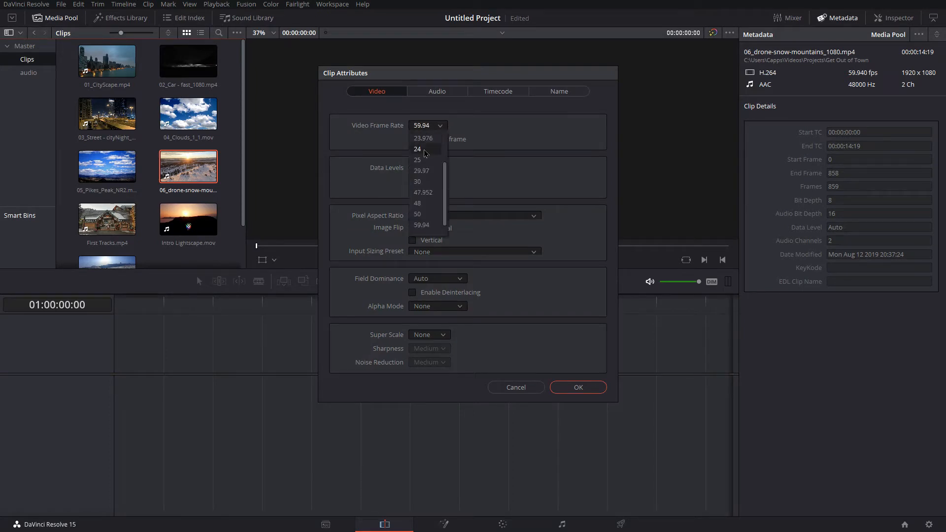
{"action": "left_click", "coordinate": [424, 148]}
{"action": "left_click", "coordinate": [577, 387]}
Step: Check the frame rate of First Tracks.mp4 in its metadata and view the remaining clips in the bin
{"action": "key", "text": "Down"}
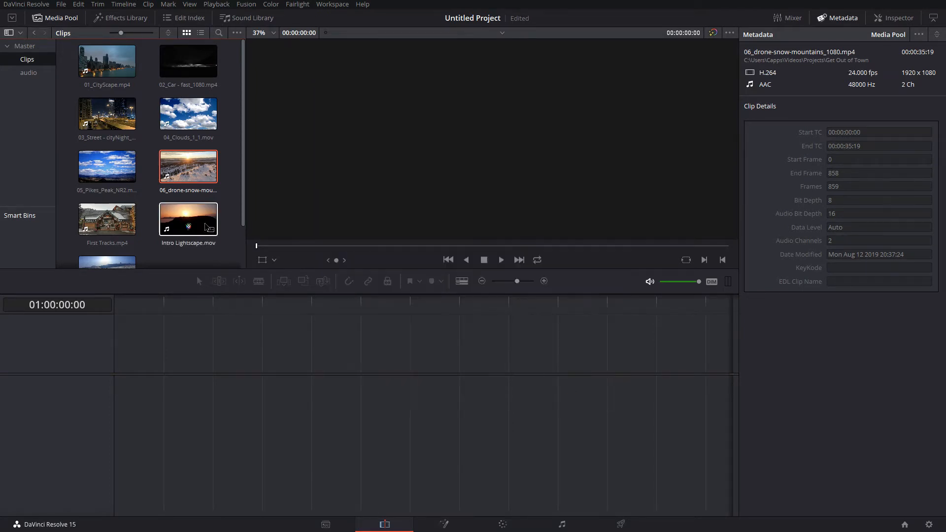
{"action": "key", "text": "Left"}
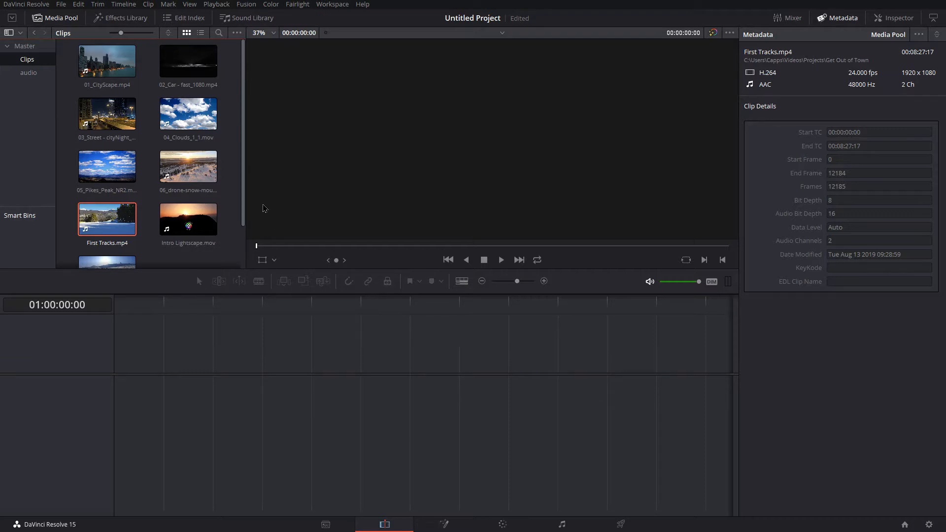
{"action": "left_click_drag", "start_coordinate": [242, 193], "coordinate": [241, 255]}
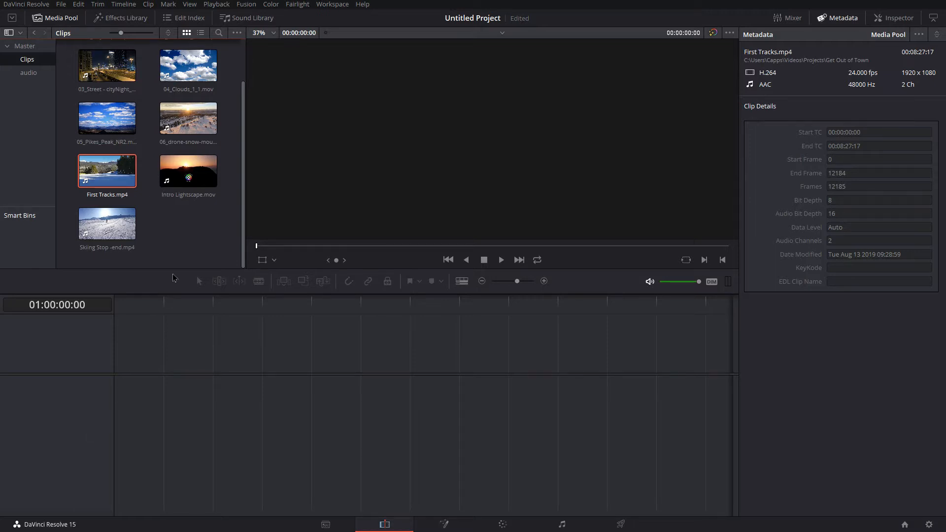
Step: Create a new empty timeline named "out of town" with the Mono audio track type in the Clips bin
{"action": "right_click", "coordinate": [188, 236]}
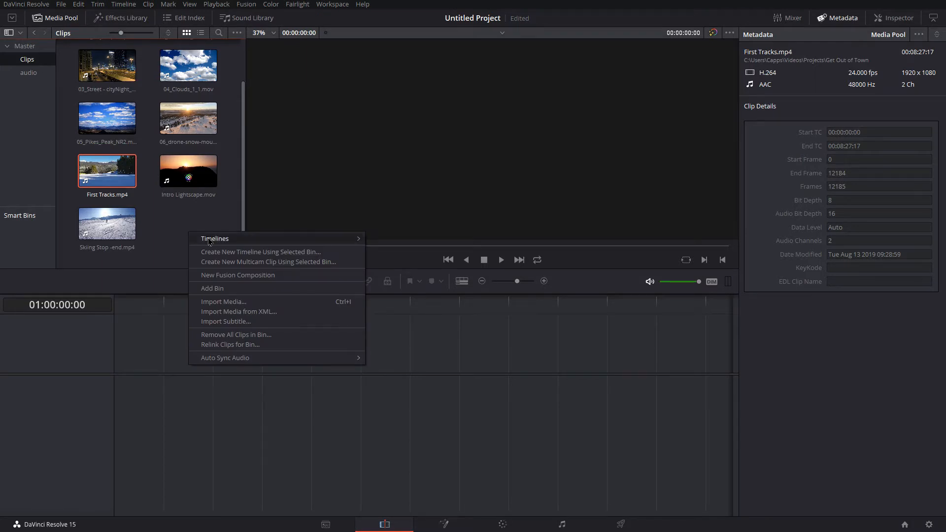
{"action": "mouse_move", "coordinate": [214, 242]}
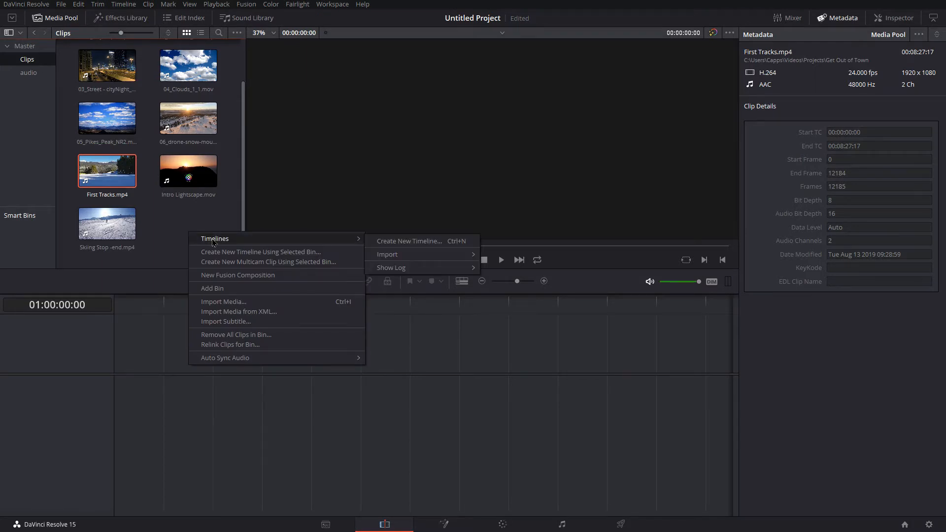
{"action": "left_click", "coordinate": [405, 241]}
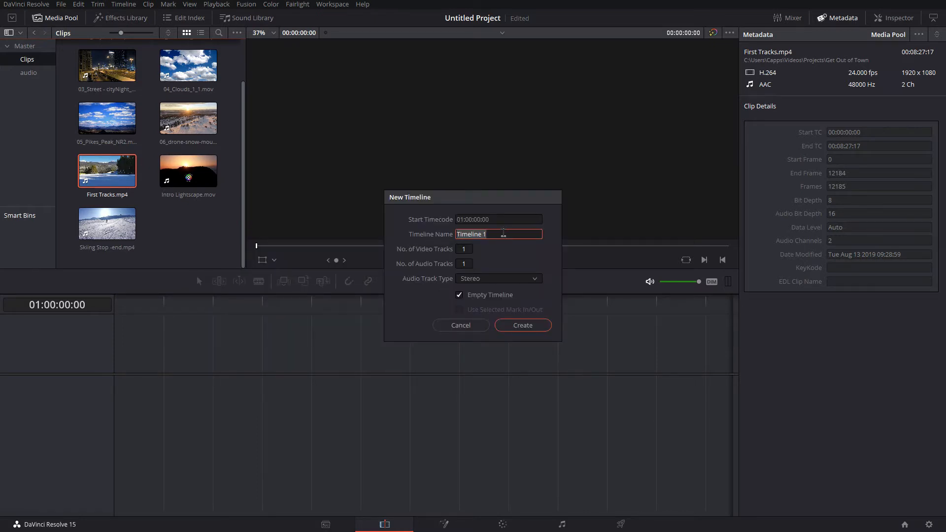
{"action": "type", "text": "out of town"}
{"action": "left_click", "coordinate": [485, 279]}
{"action": "left_click", "coordinate": [481, 293]}
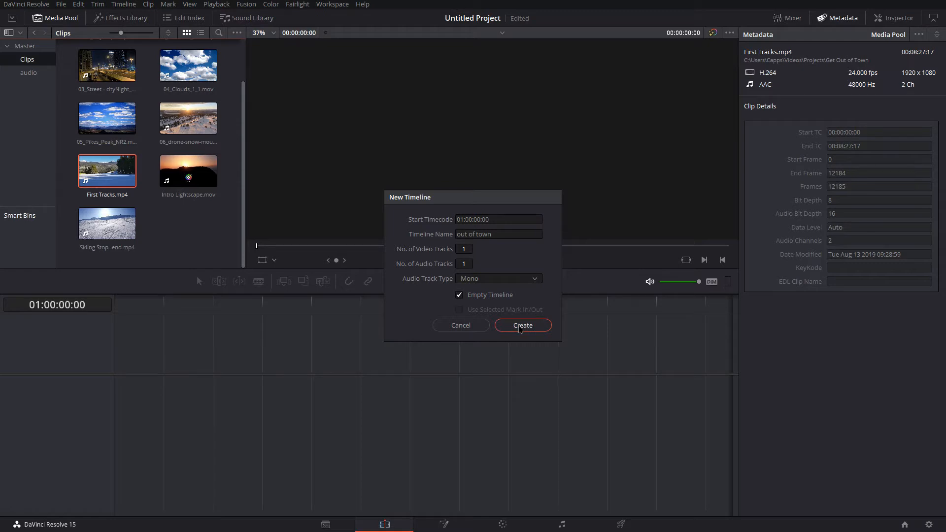
{"action": "left_click", "coordinate": [522, 326]}
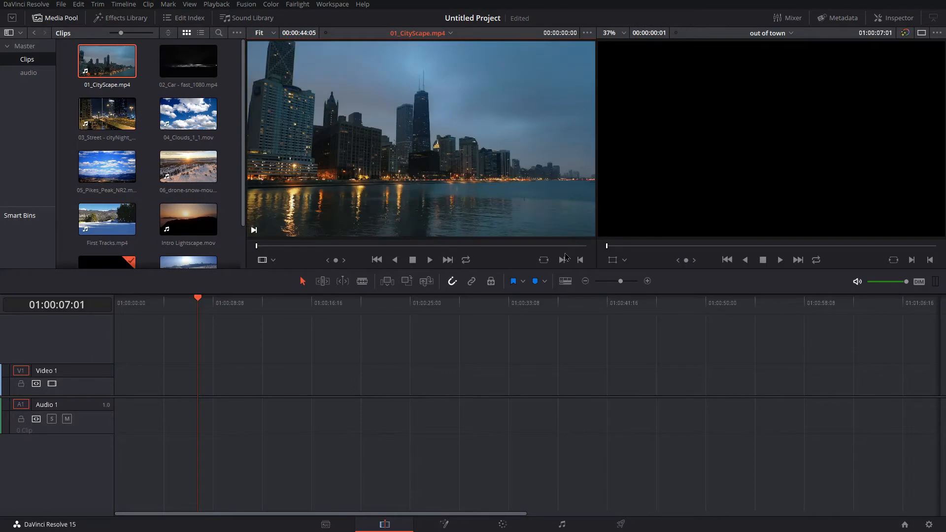
Step: Play 01_CityScape.mp4 in the source viewer, mark its out point at 00:00:07:19, and place it at the start of Video 1
{"action": "left_click", "coordinate": [475, 179]}
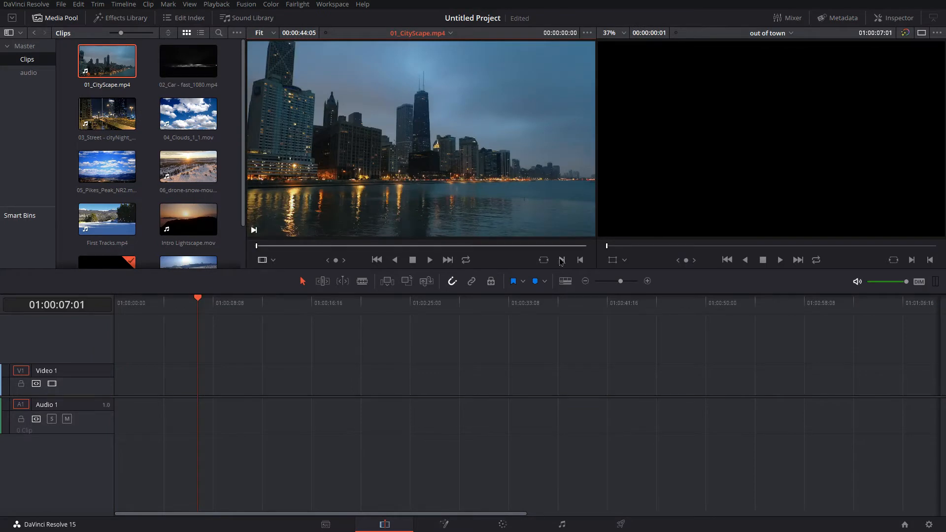
{"action": "key", "text": "space"}
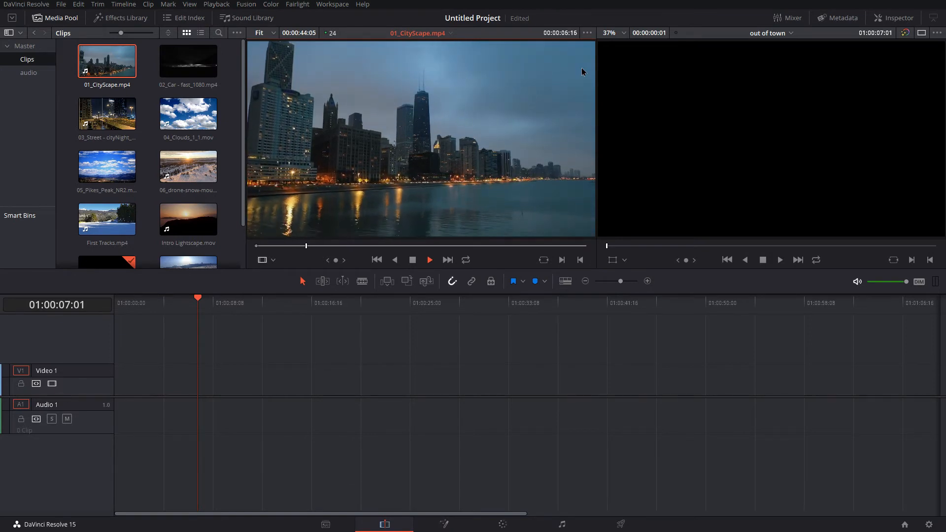
{"action": "key", "text": "space"}
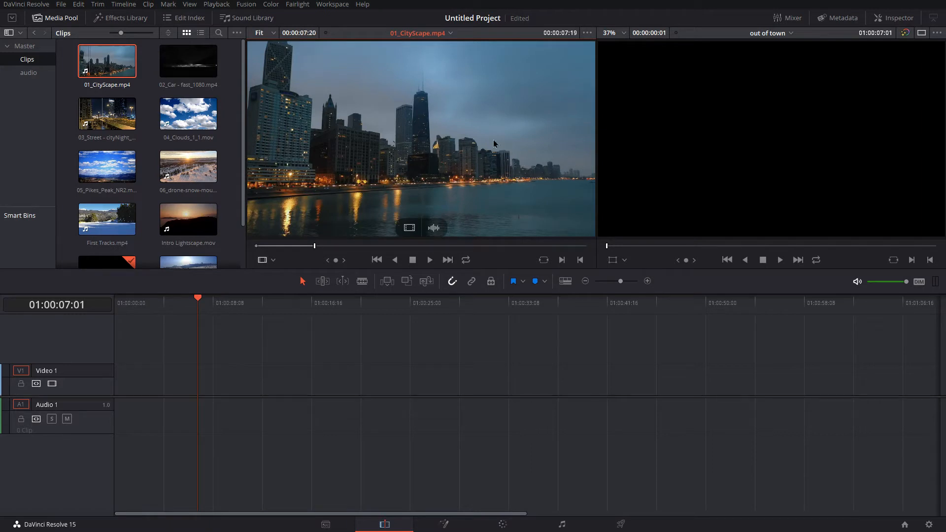
{"action": "left_click_drag", "start_coordinate": [419, 112], "coordinate": [117, 383]}
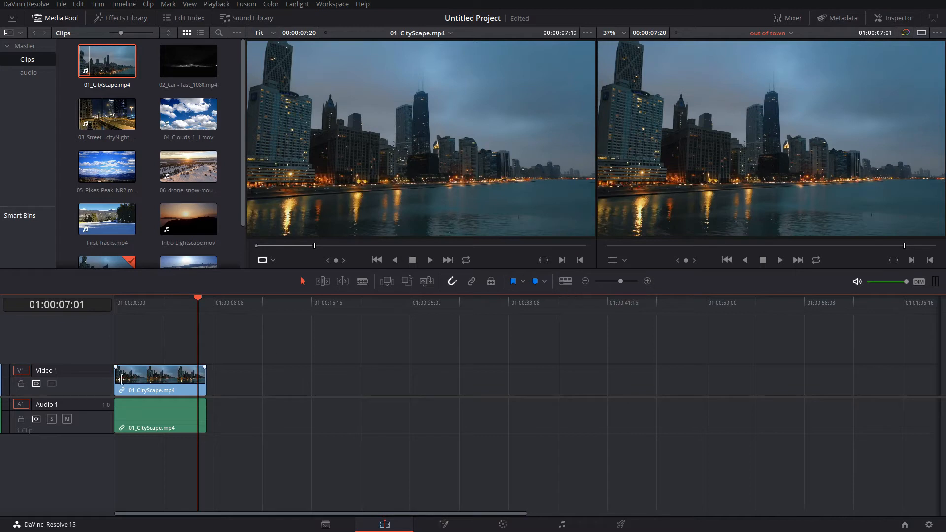
Step: Toggle the audio waveform option in the timeline view and delete only the audio part of 01_CityScape.mp4 from Audio 1
{"action": "left_click", "coordinate": [148, 384]}
{"action": "left_click", "coordinate": [156, 420]}
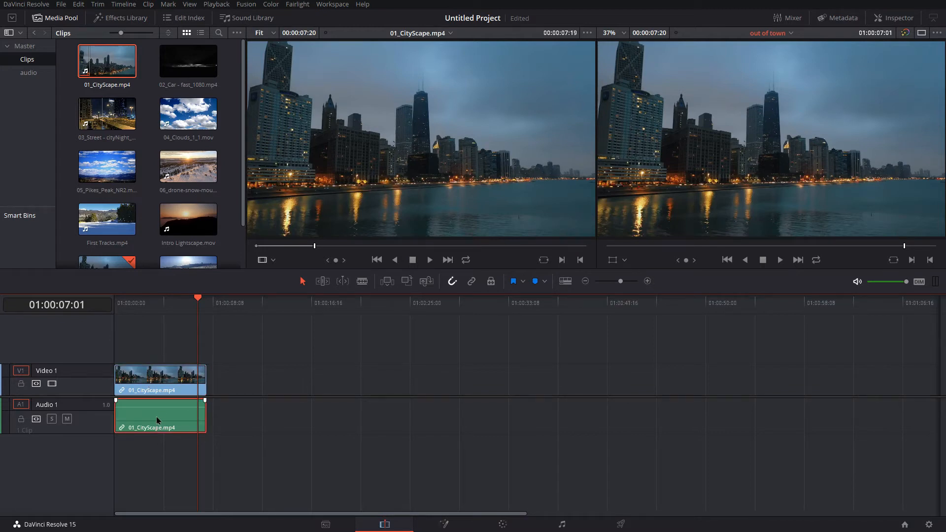
{"action": "left_click", "coordinate": [565, 281]}
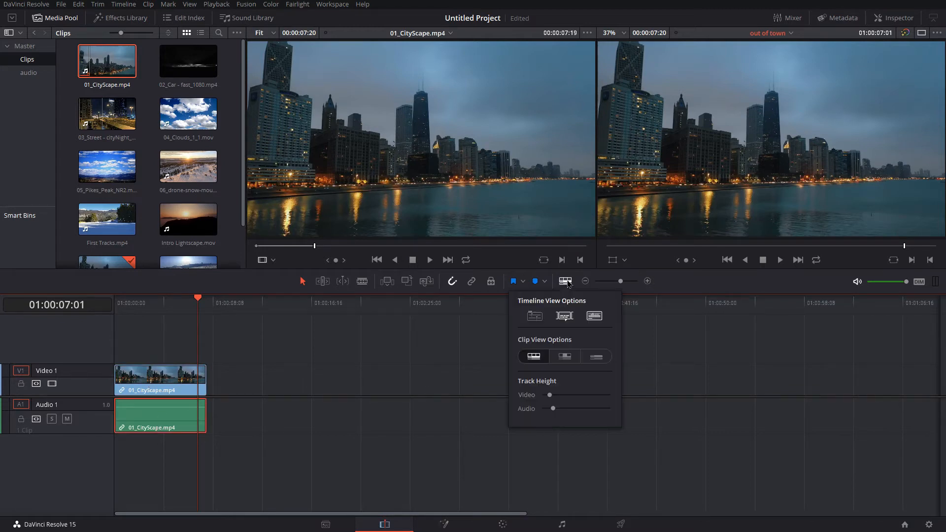
{"action": "left_click", "coordinate": [594, 319]}
{"action": "left_click", "coordinate": [146, 426]}
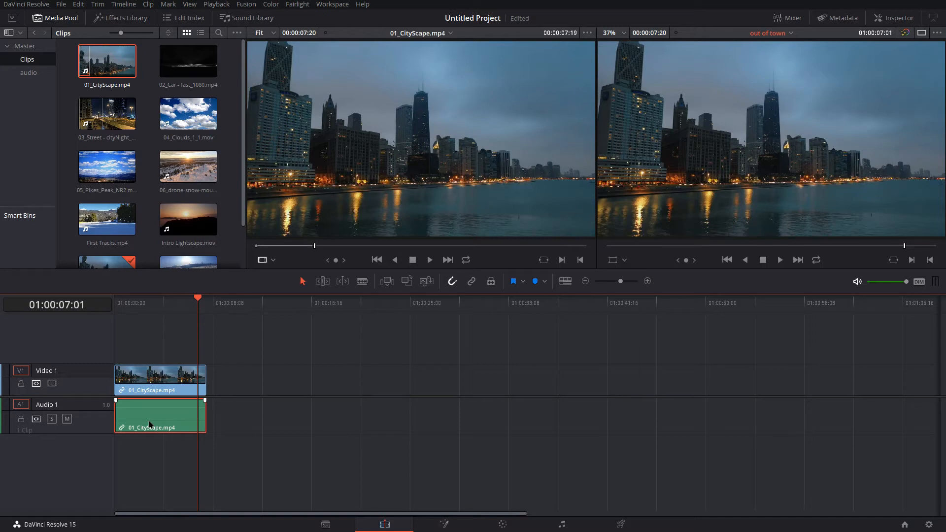
{"action": "key", "text": "Delete"}
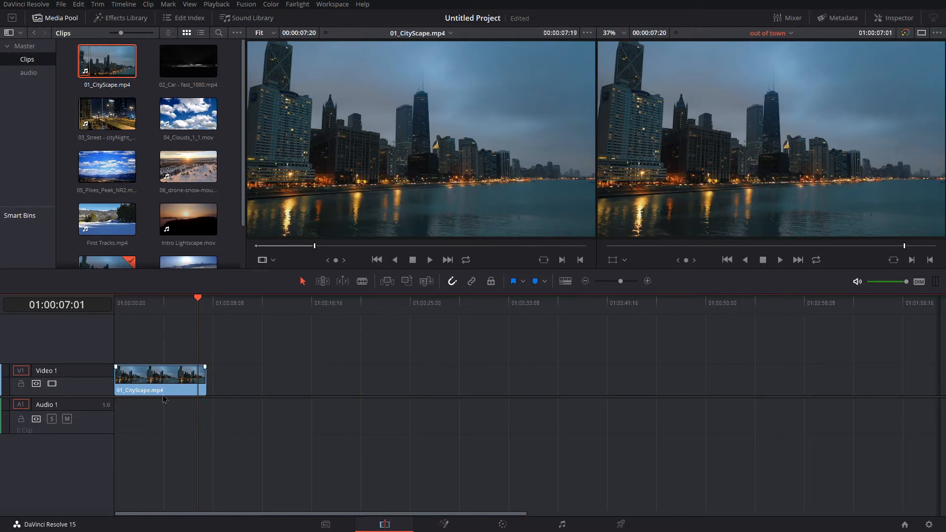
Step: Play 02_Car - fast_1080.mp4, mark its out point at 00:00:06:17, and place it directly after 01_CityScape.mp4 on Video 1
{"action": "left_click", "coordinate": [190, 61]}
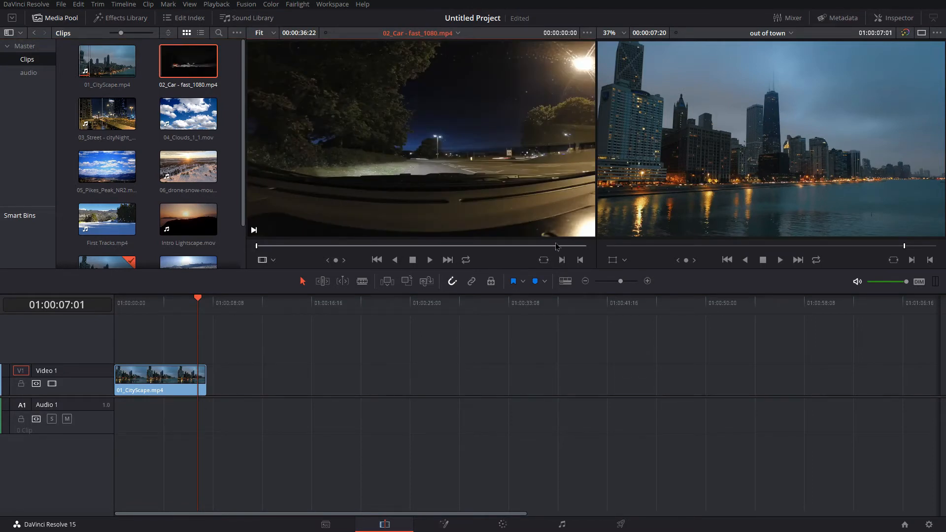
{"action": "key", "text": "space"}
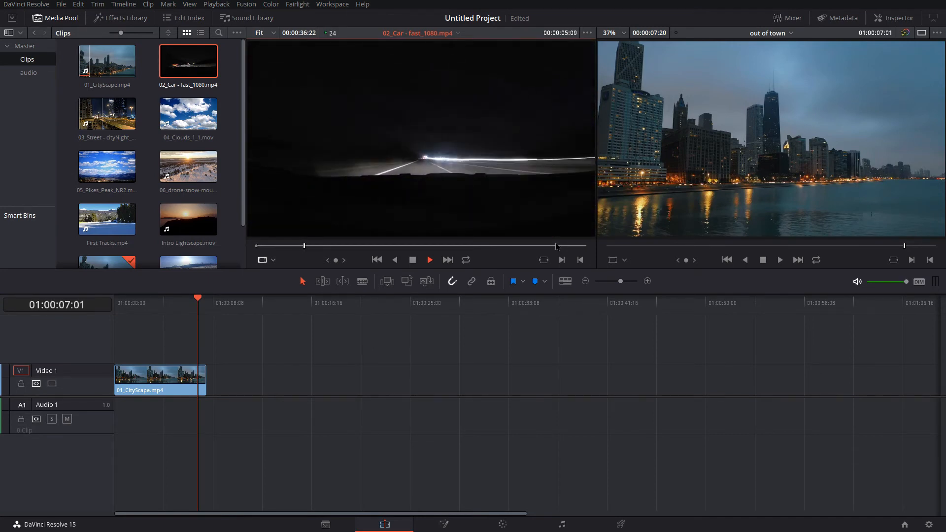
{"action": "key", "text": "space"}
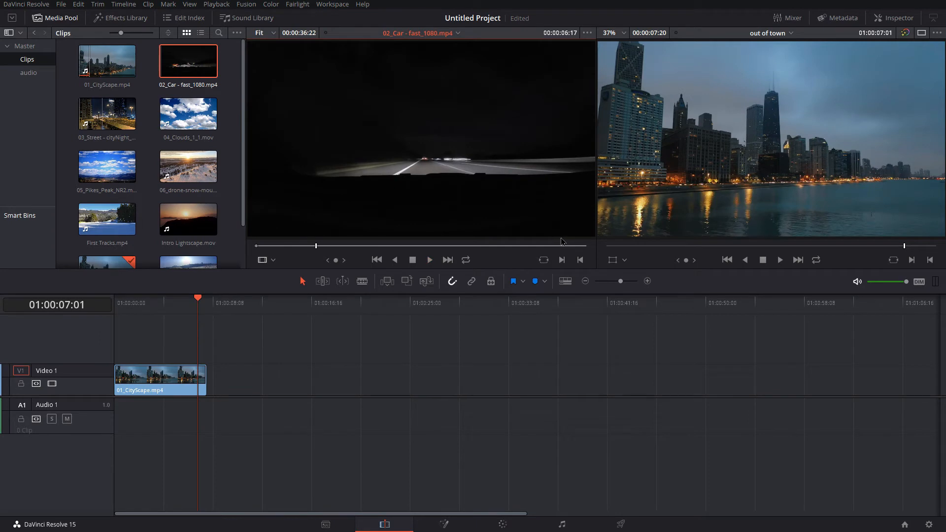
{"action": "left_click", "coordinate": [580, 258]}
{"action": "left_click_drag", "start_coordinate": [452, 159], "coordinate": [217, 391]}
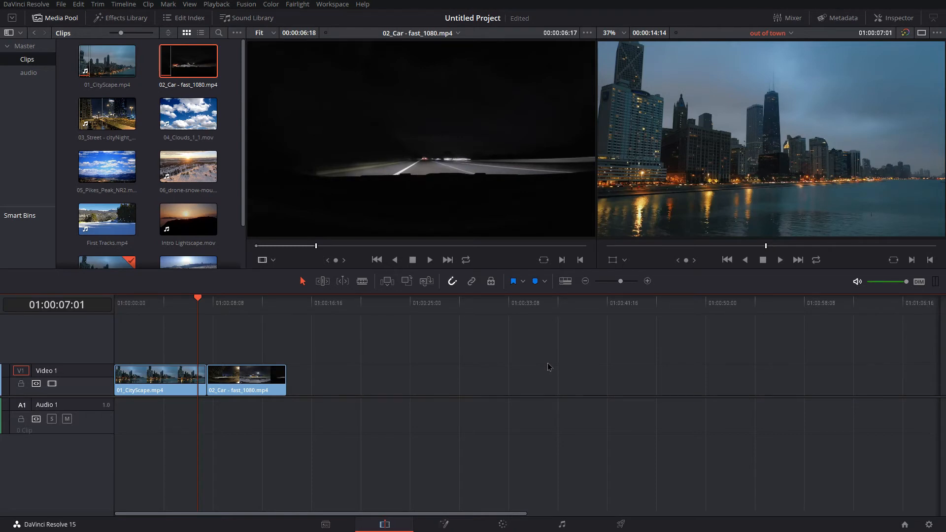
Step: In Trim Edit Mode, shorten the end of 02_Car - fast_1080.mp4 on the timeline by about 19 frames
{"action": "left_click", "coordinate": [275, 390]}
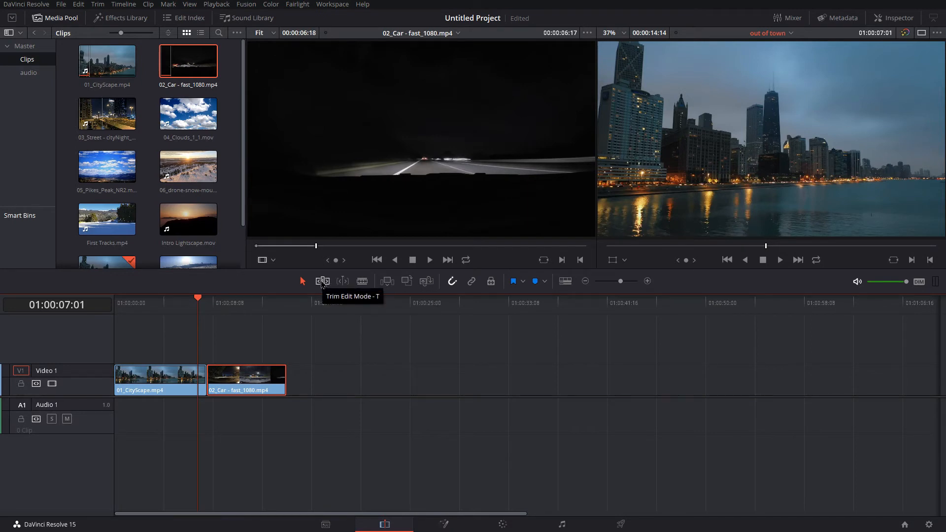
{"action": "left_click", "coordinate": [322, 281]}
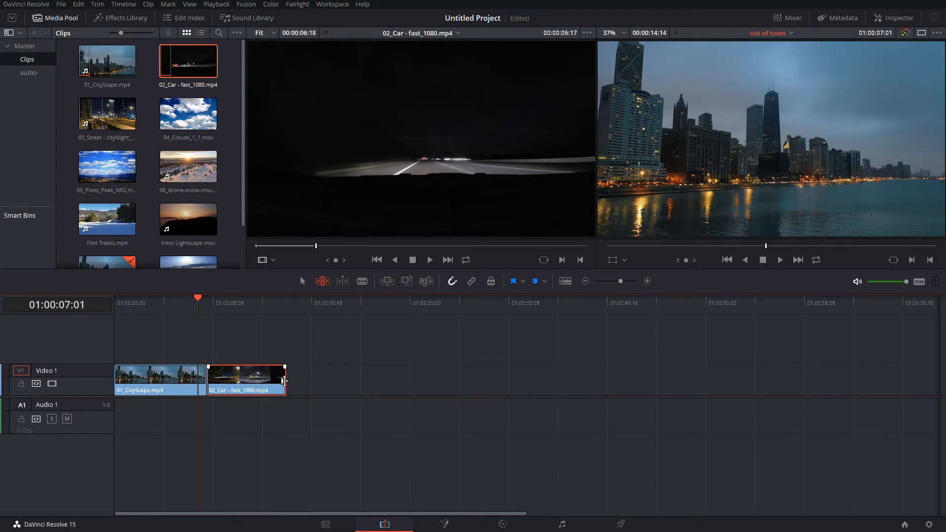
{"action": "left_click", "coordinate": [283, 380]}
{"action": "left_click_drag", "start_coordinate": [284, 381], "coordinate": [274, 381]}
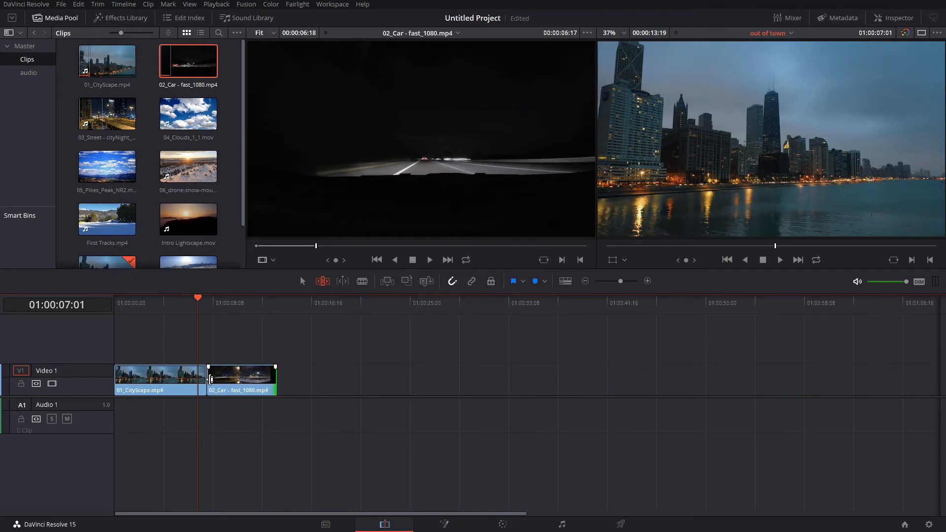
Step: In Trim Edit Mode, ripple-trim the beginning of 02_Car - fast_1080.mp4 on Video 1 to shorten the clip slightly
{"action": "left_click_drag", "start_coordinate": [211, 379], "coordinate": [218, 379]}
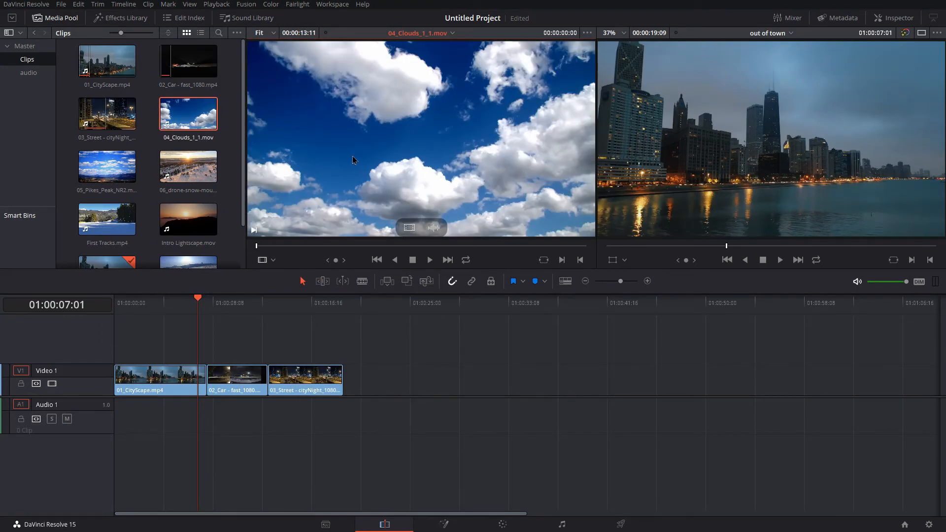
Step: Place 04_Clouds_1_1.mov directly after the 03_Street clip on Video 1 and delete only its audio part from Audio 1
{"action": "left_click_drag", "start_coordinate": [352, 160], "coordinate": [345, 386]}
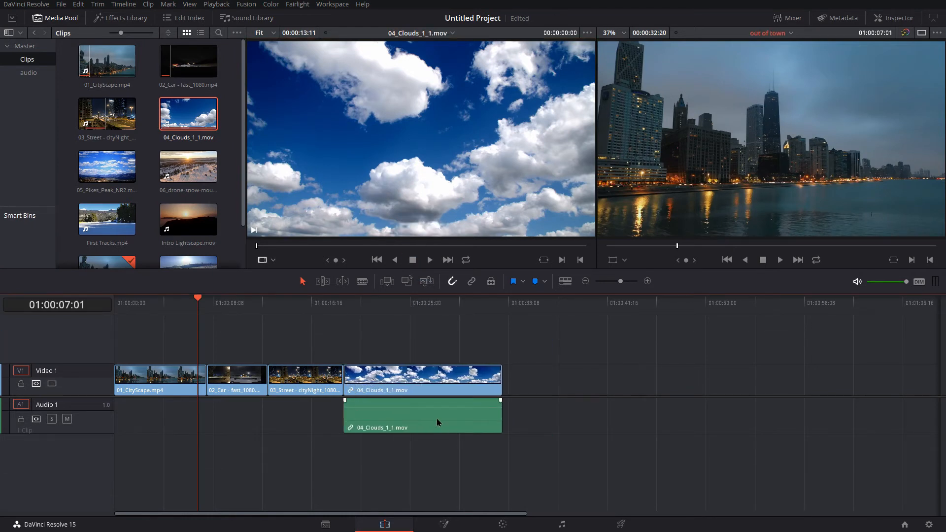
{"action": "left_click", "coordinate": [437, 420]}
{"action": "key", "text": "Delete"}
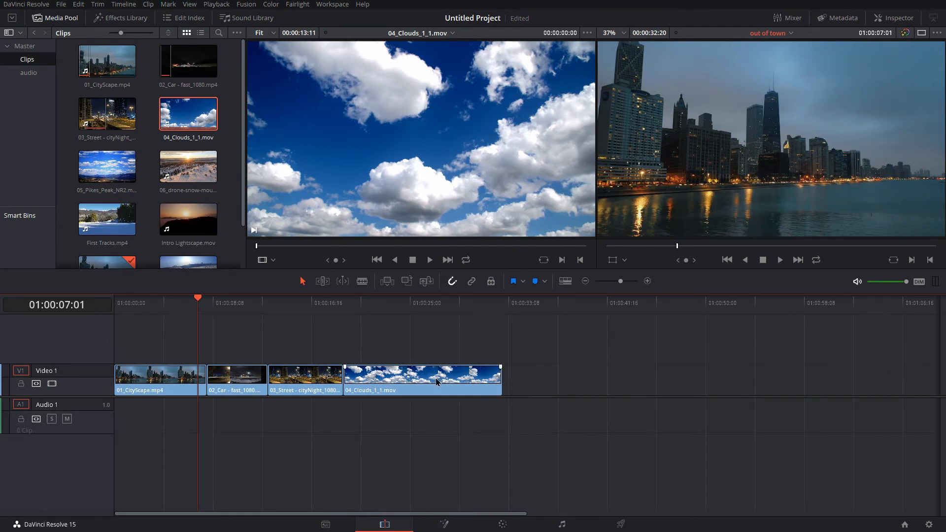
Step: Play the timeline from 01:00:18:11 into 04_Clouds_1_1.mov and change that clip's speed to 200%
{"action": "left_click", "coordinate": [333, 306]}
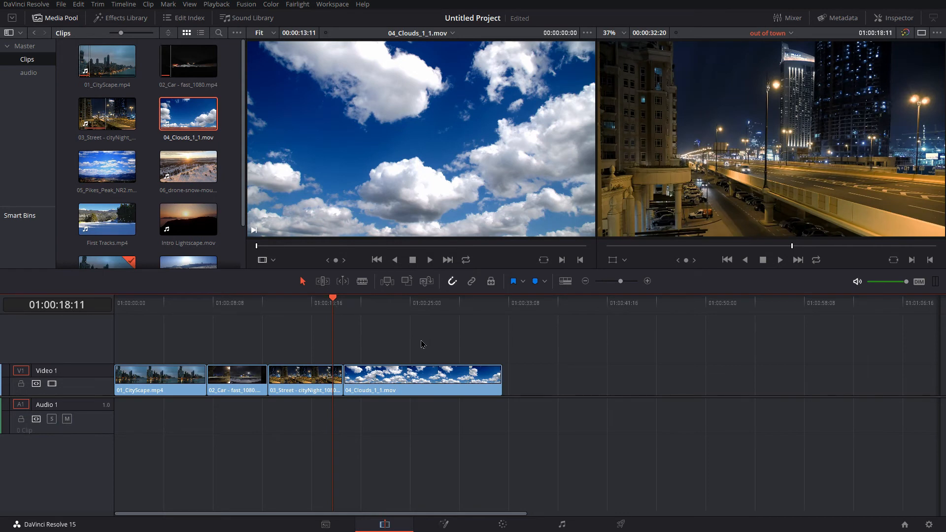
{"action": "key", "text": "space"}
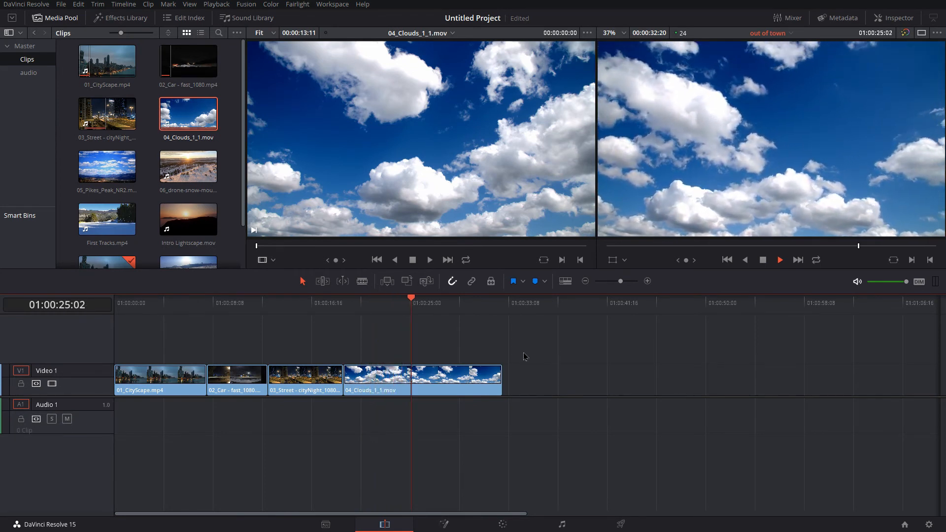
{"action": "key", "text": "space"}
{"action": "left_click", "coordinate": [441, 387]}
{"action": "right_click", "coordinate": [441, 387]}
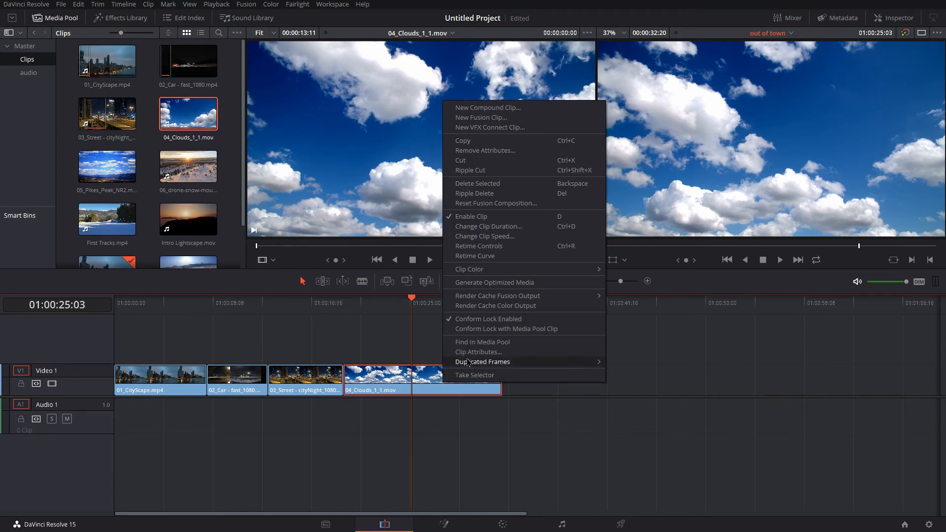
{"action": "left_click", "coordinate": [479, 237]}
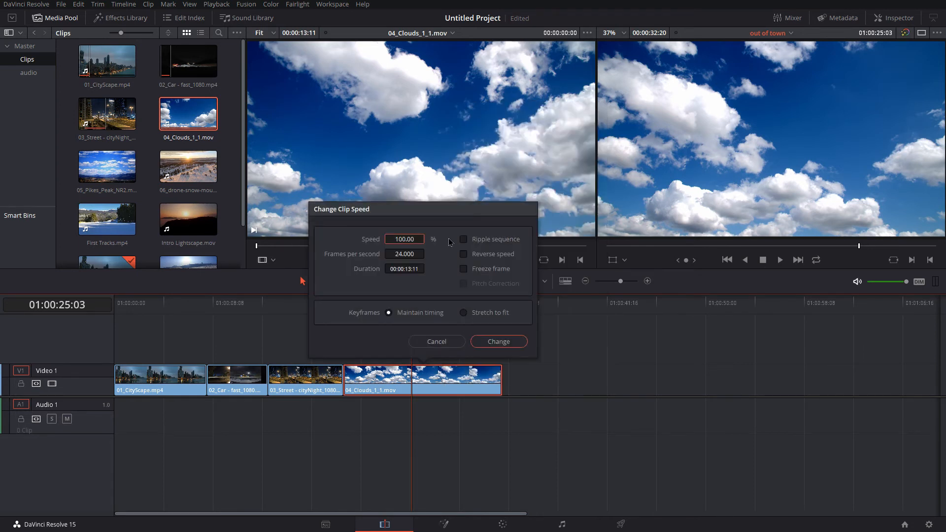
{"action": "left_click", "coordinate": [404, 239]}
{"action": "type", "text": "200"}
{"action": "key", "text": "Return"}
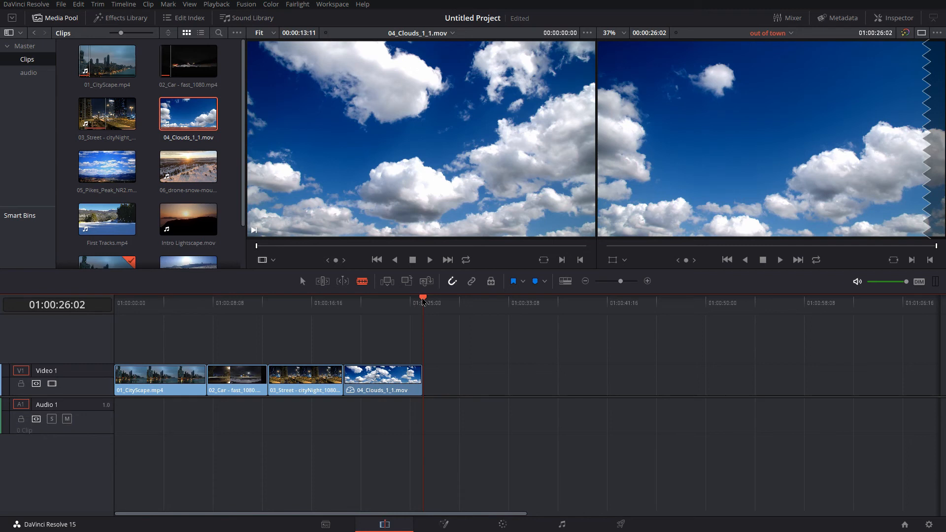
Step: In Trim Edit Mode, shorten the end of 04_Clouds_1_1.mov to 01:00:23:03 and play the timeline from its start
{"action": "key", "text": "t"}
{"action": "left_click_drag", "start_coordinate": [423, 300], "coordinate": [389, 304]}
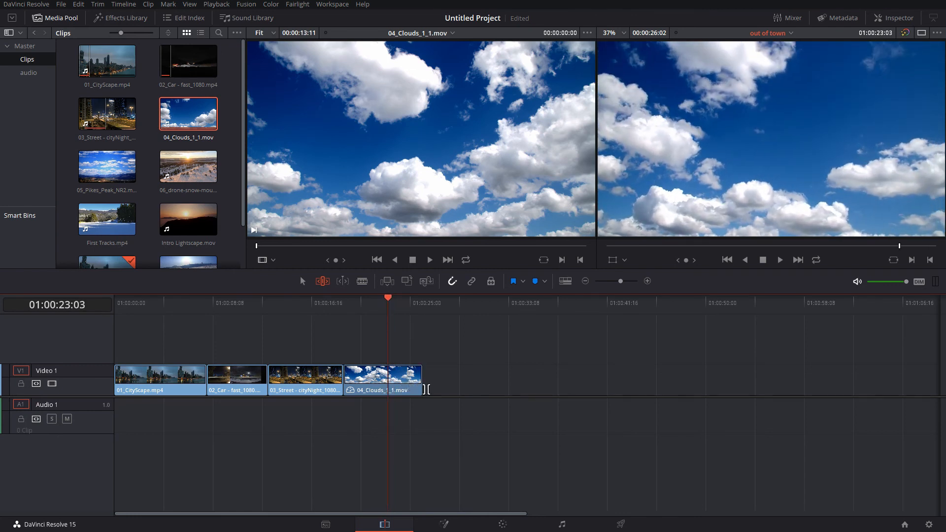
{"action": "left_click_drag", "start_coordinate": [424, 390], "coordinate": [389, 381]}
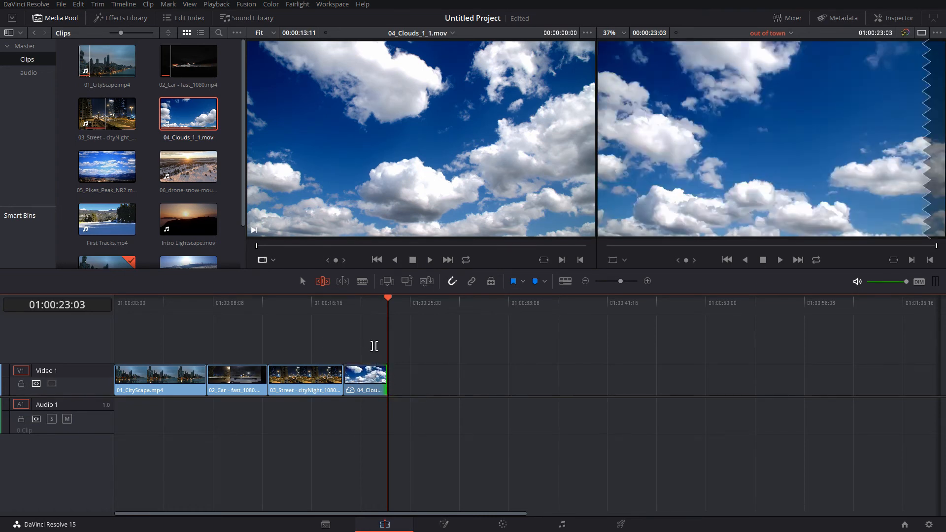
{"action": "key", "text": "Home"}
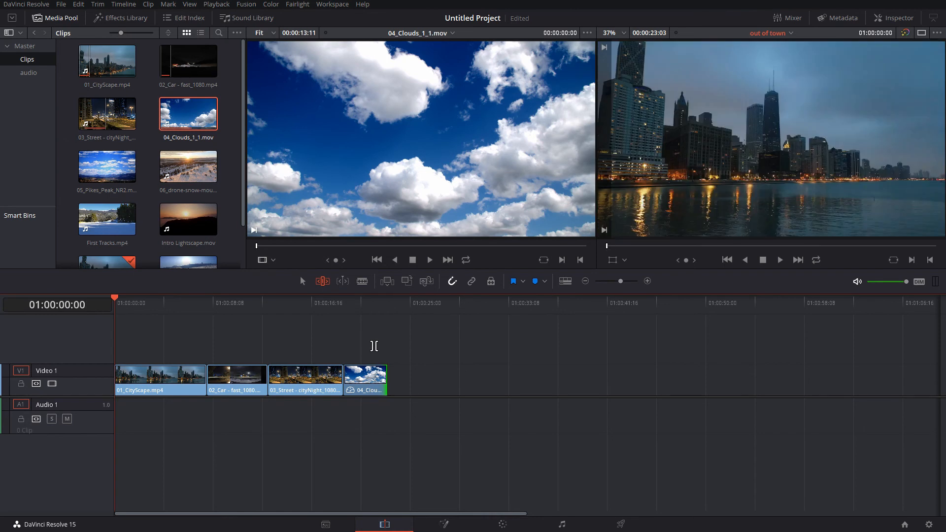
{"action": "key", "text": "space"}
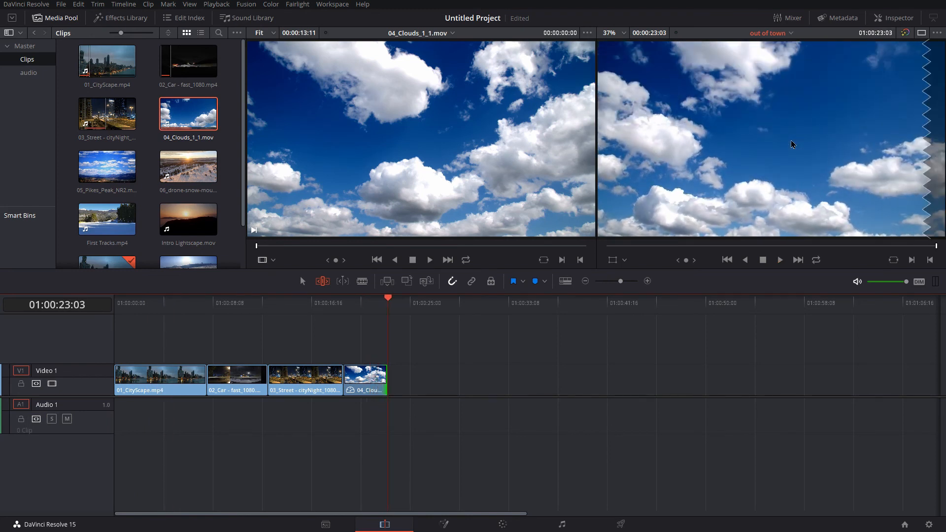
{"action": "key", "text": "Home"}
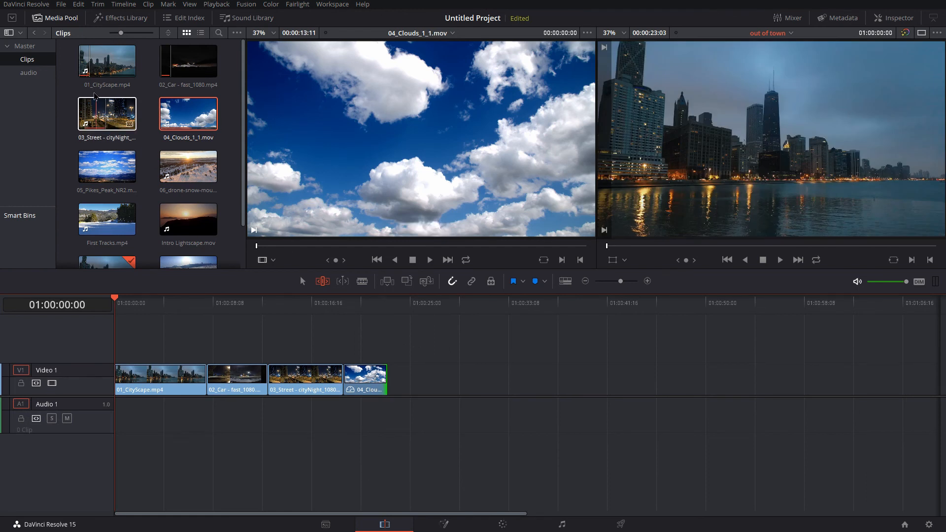
Step: Save the current project under the name "out of town"
{"action": "left_click", "coordinate": [62, 4]}
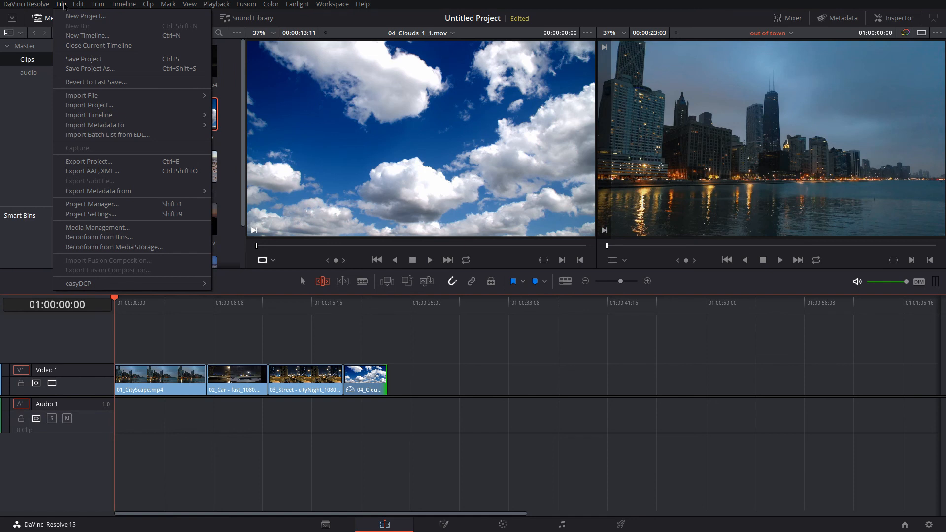
{"action": "left_click", "coordinate": [84, 60]}
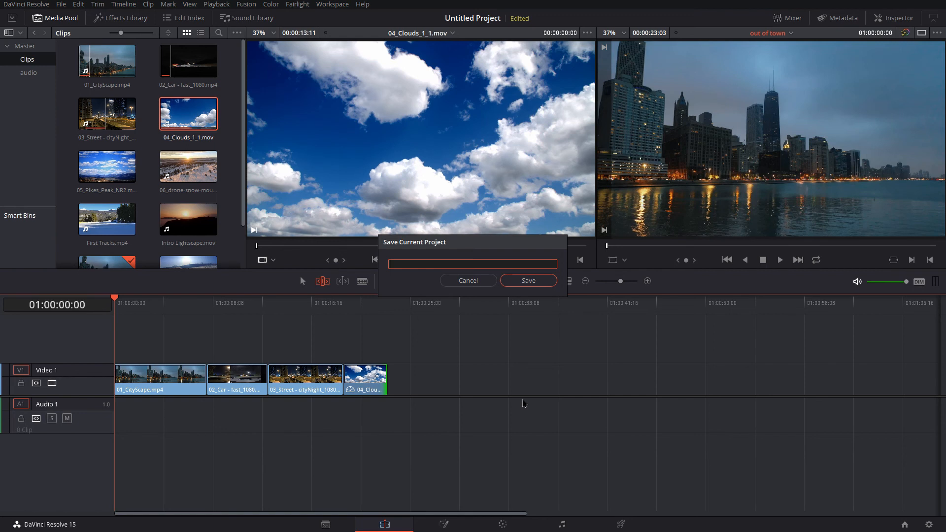
{"action": "type", "text": "out of town"}
{"action": "key", "text": "Return"}
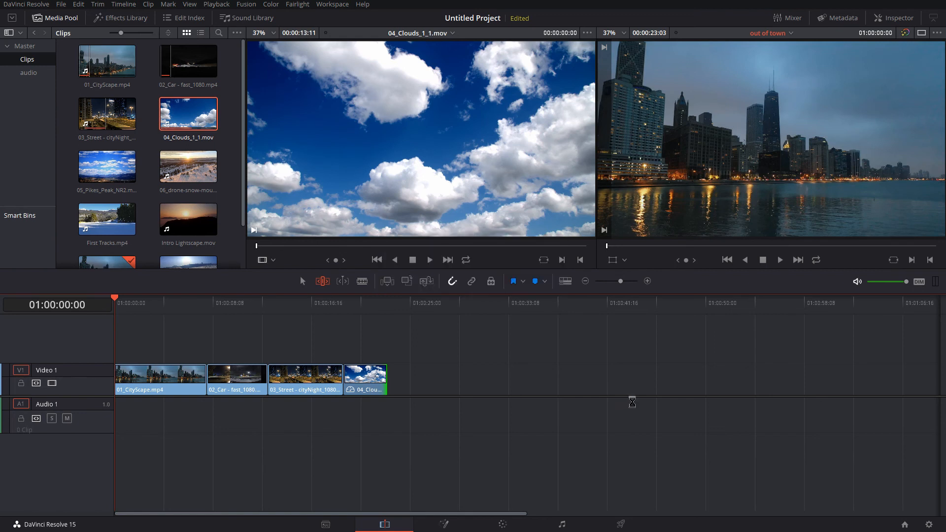